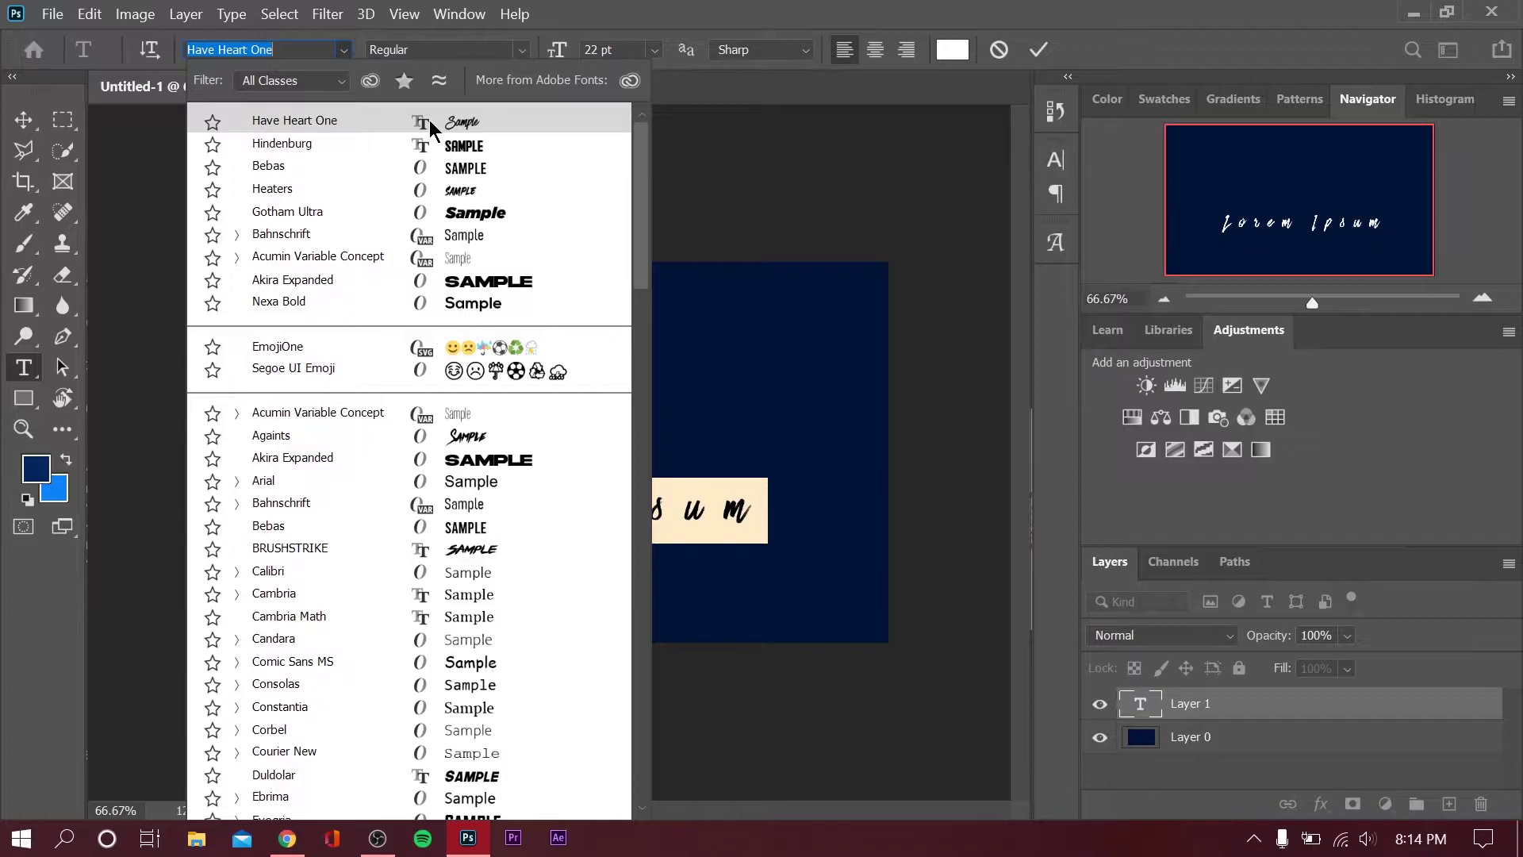
Set the placeholder text in Akira Expanded Super Bold and replace it with TENET
left_click(444, 287)
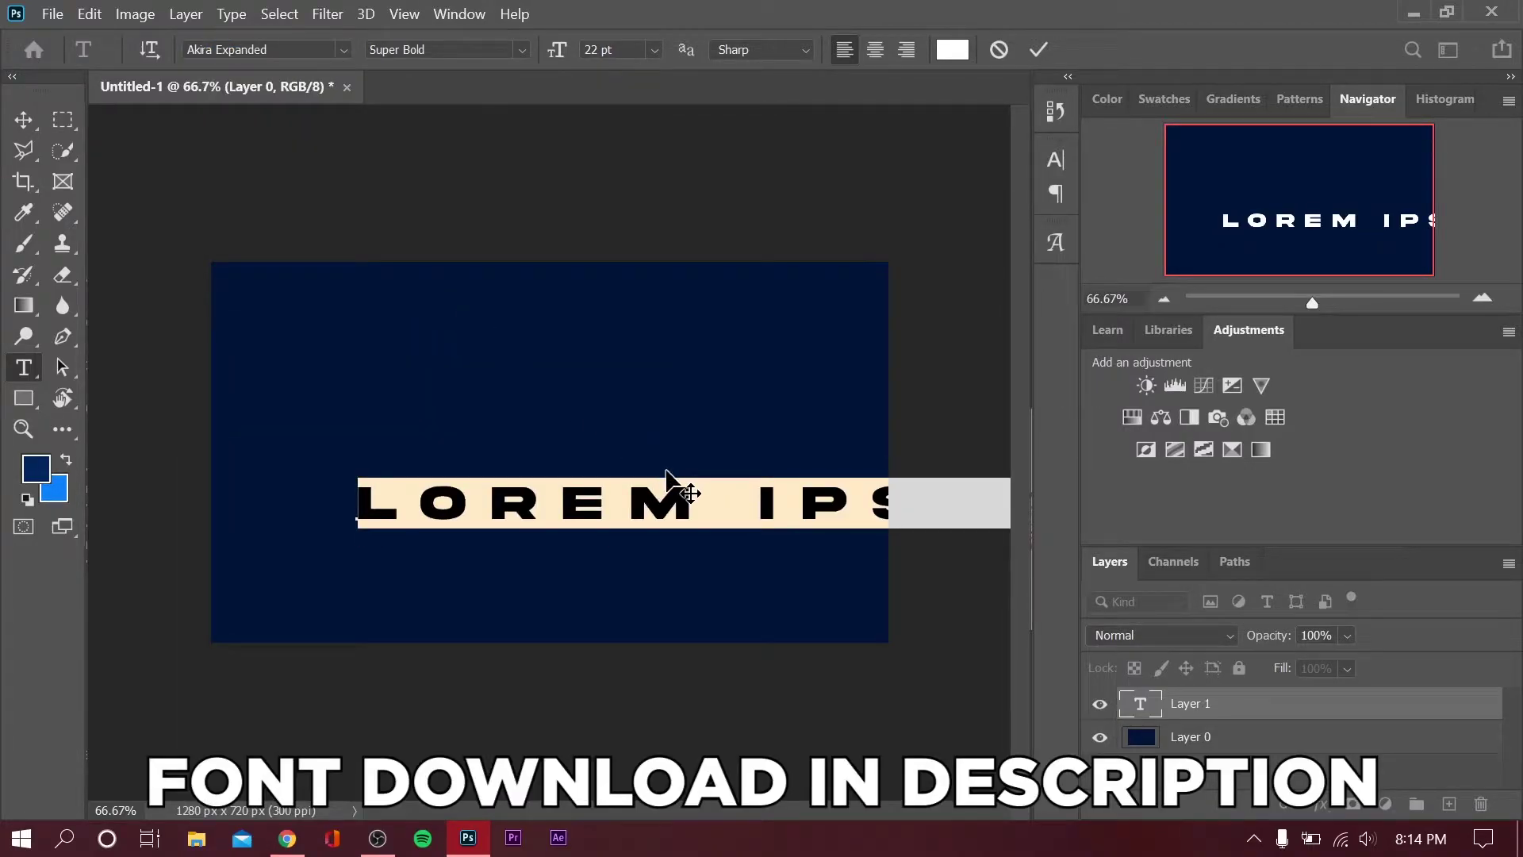
key("BackSpace")
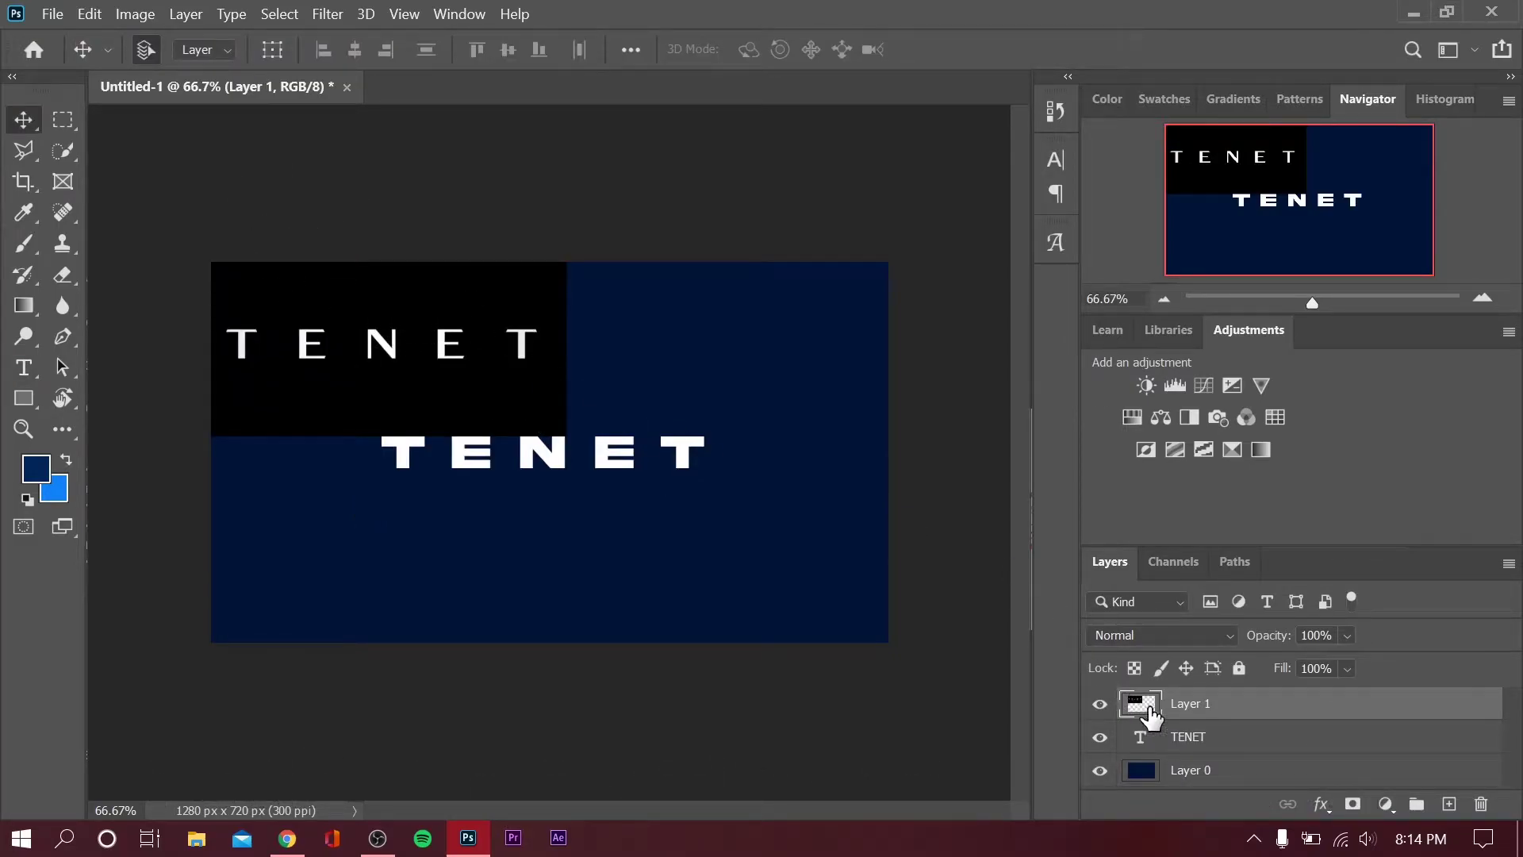
Move the TENET text layer slightly down and to the right, clear of the black reference logo
left_click(1152, 734)
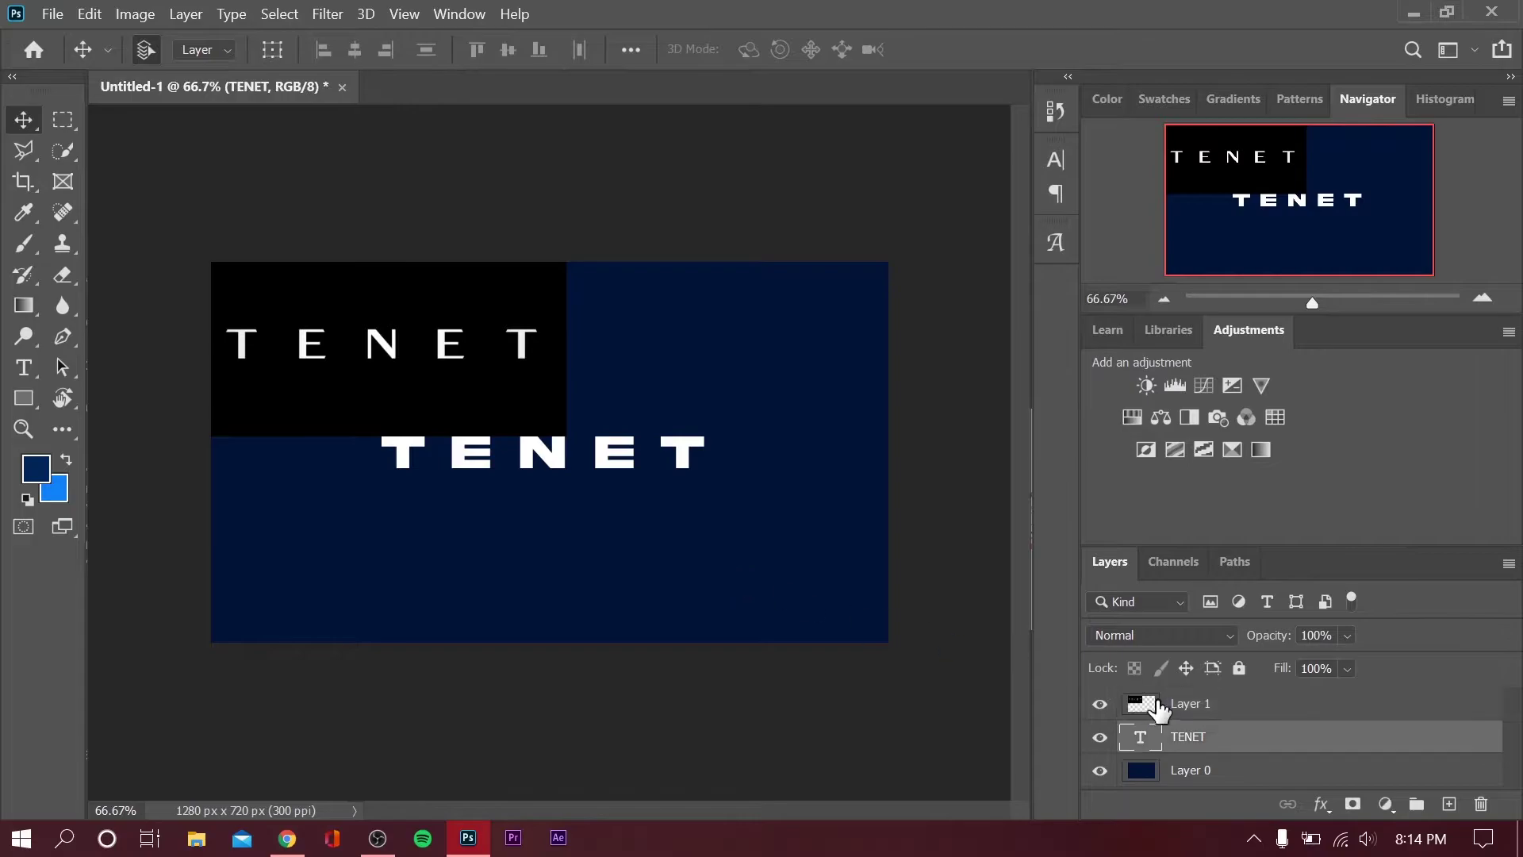
left_click_drag(611, 468, 635, 500)
scroll(618, 484, "up", 2)
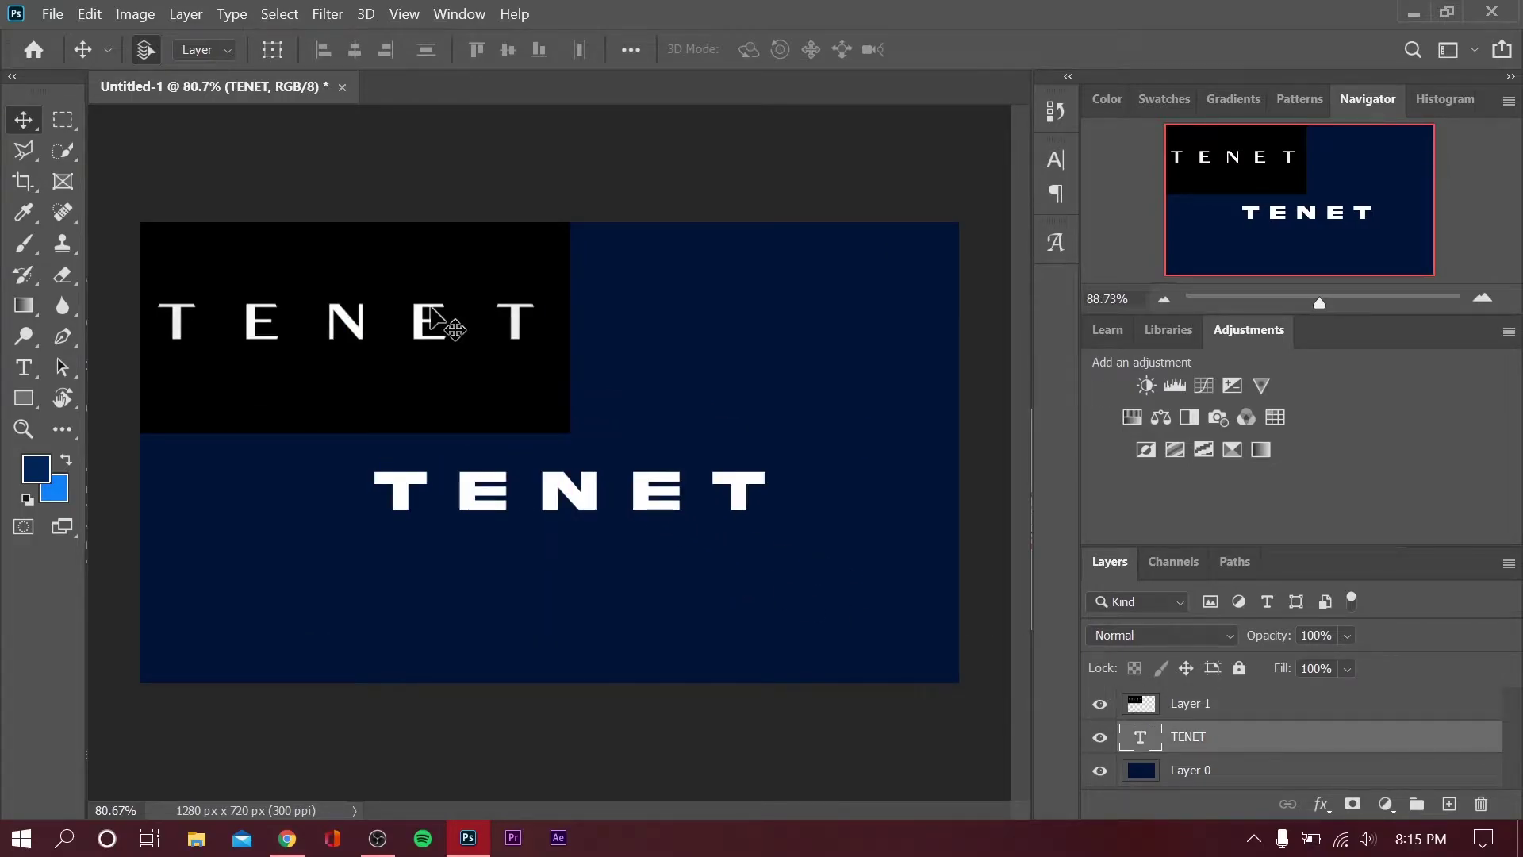
scroll(434, 310, "up", 3)
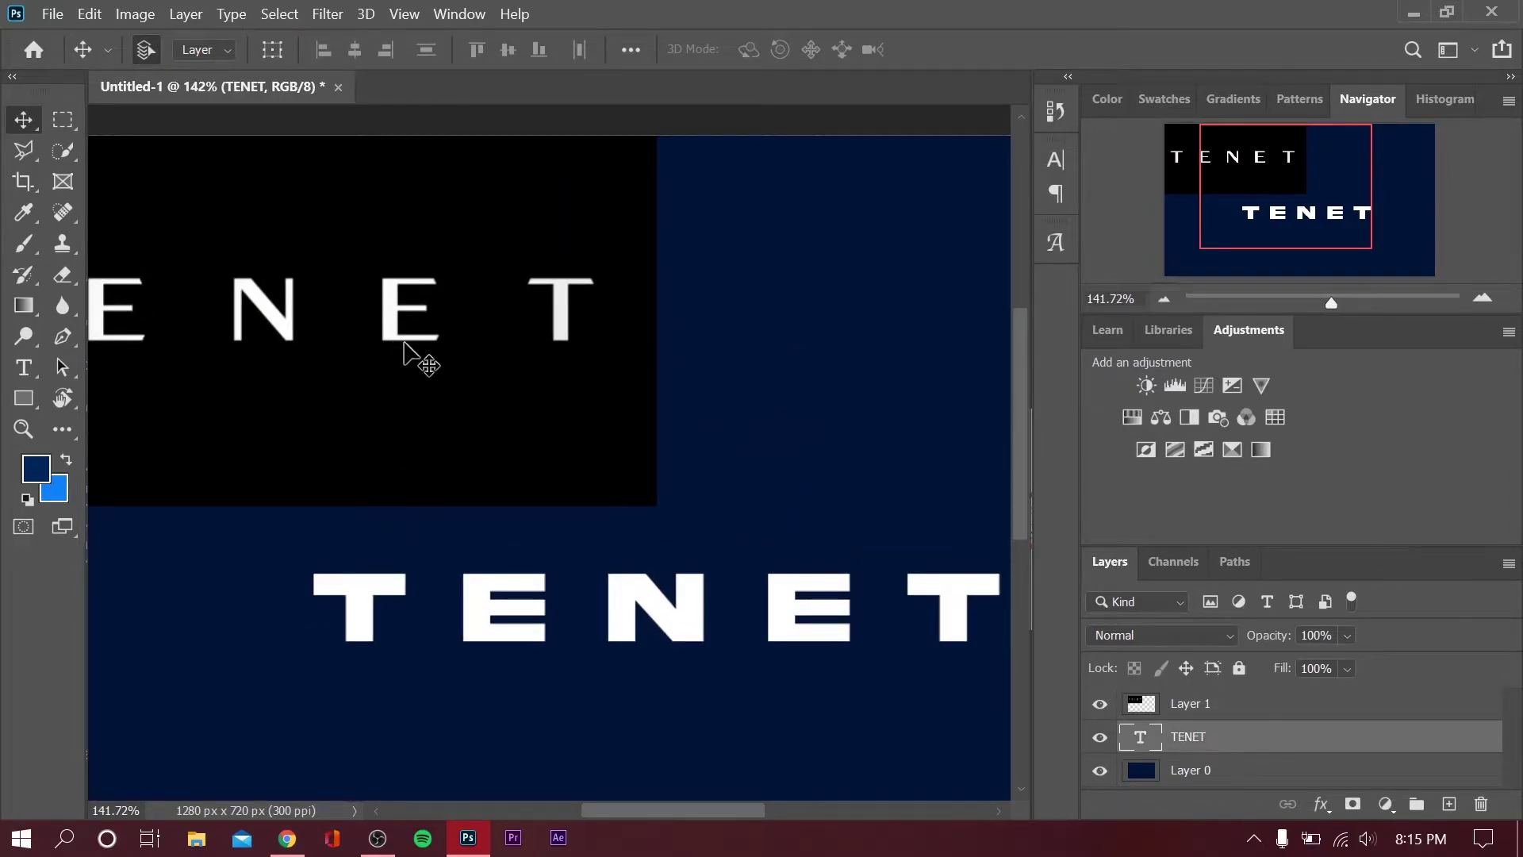
scroll(403, 341, "up", 2)
scroll(395, 365, "down", 4)
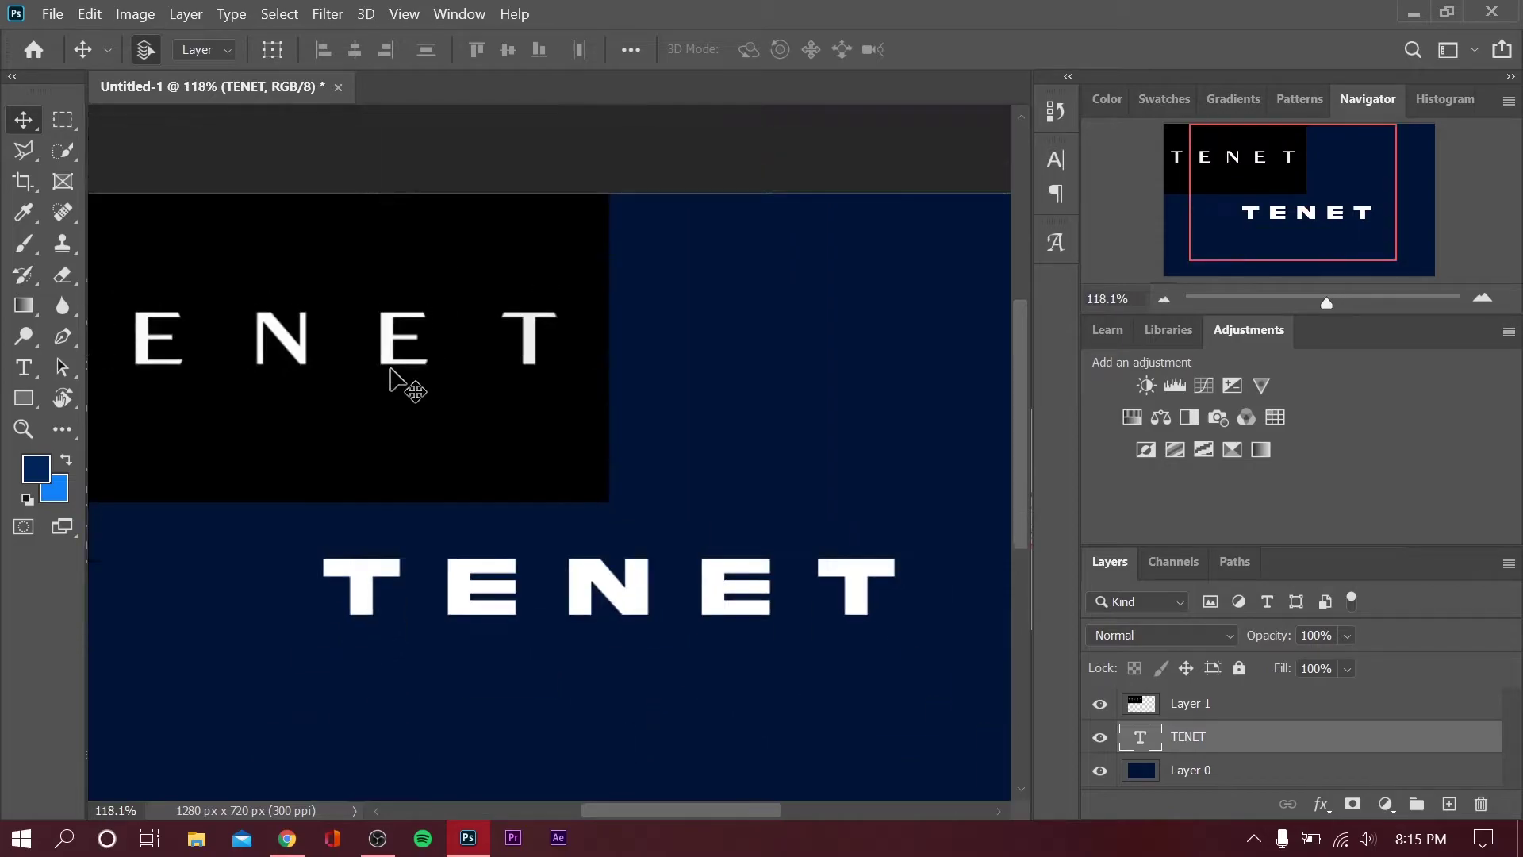
scroll(390, 369, "down", 3)
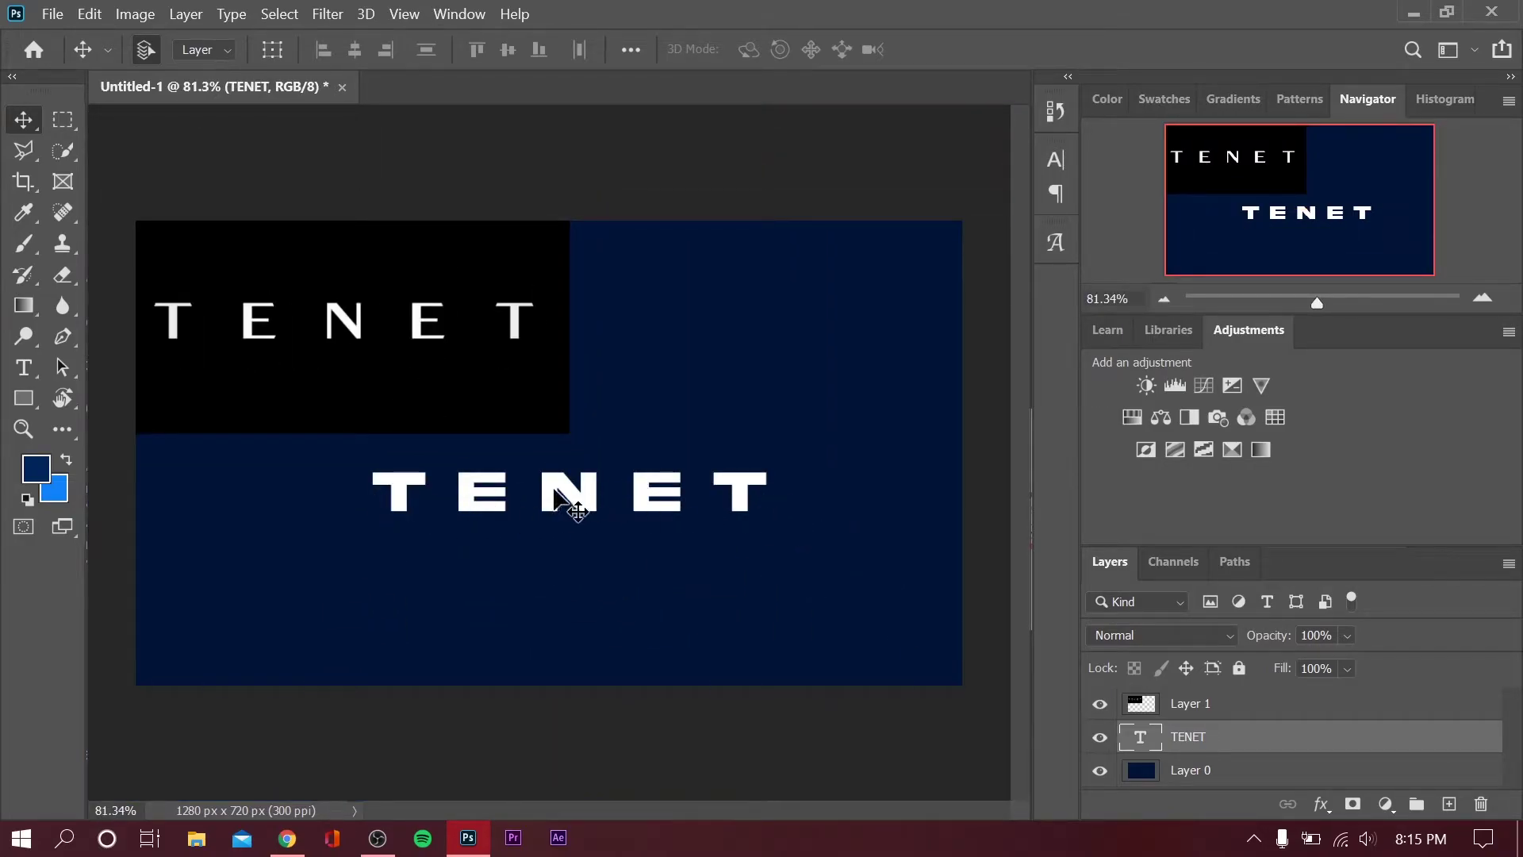
left_click(23, 367)
left_click(769, 494)
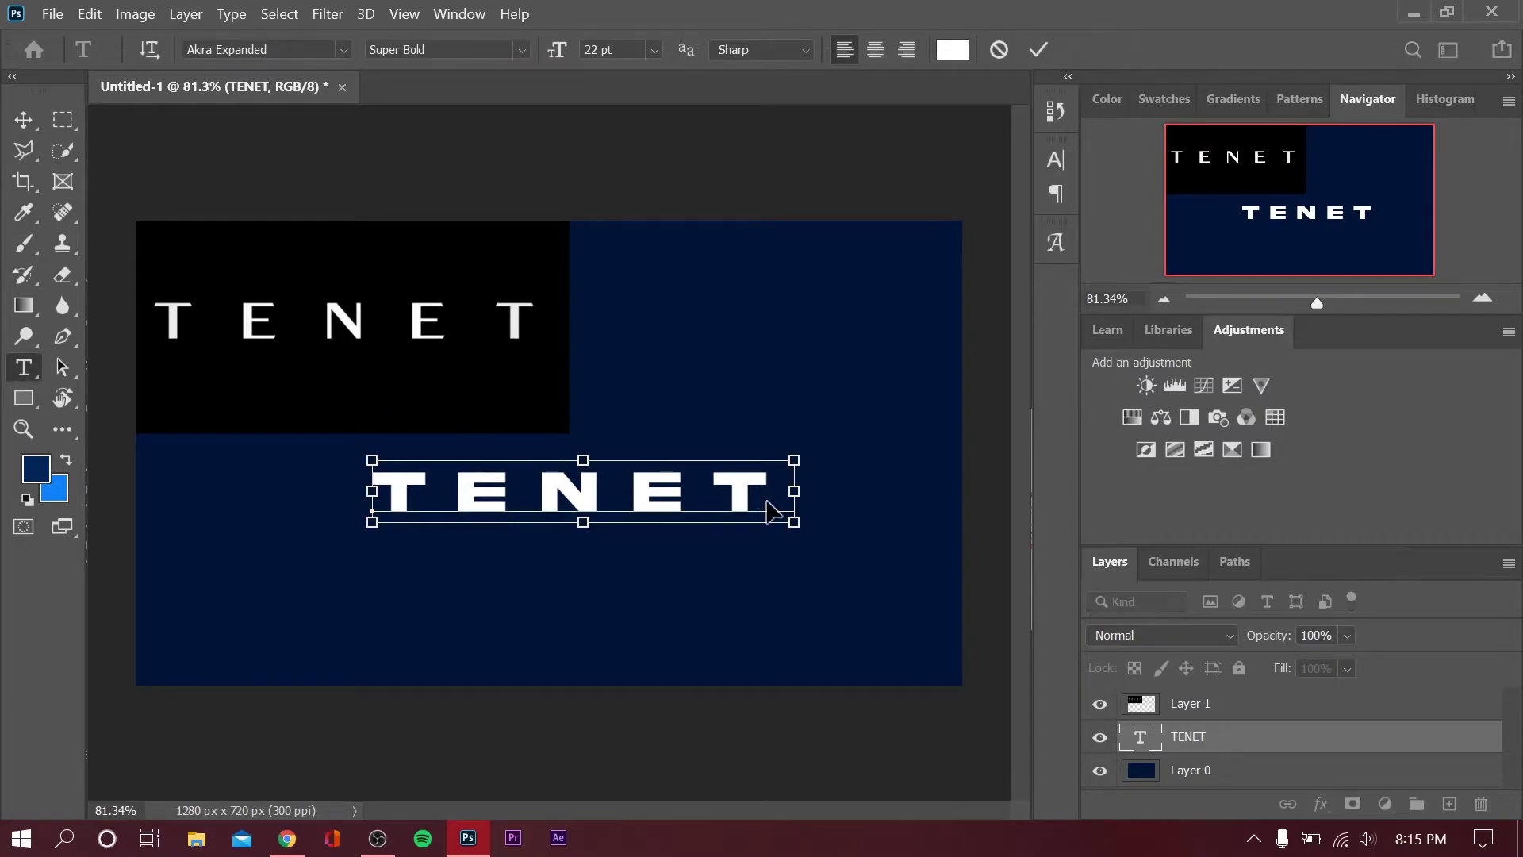
key("ctrl+a")
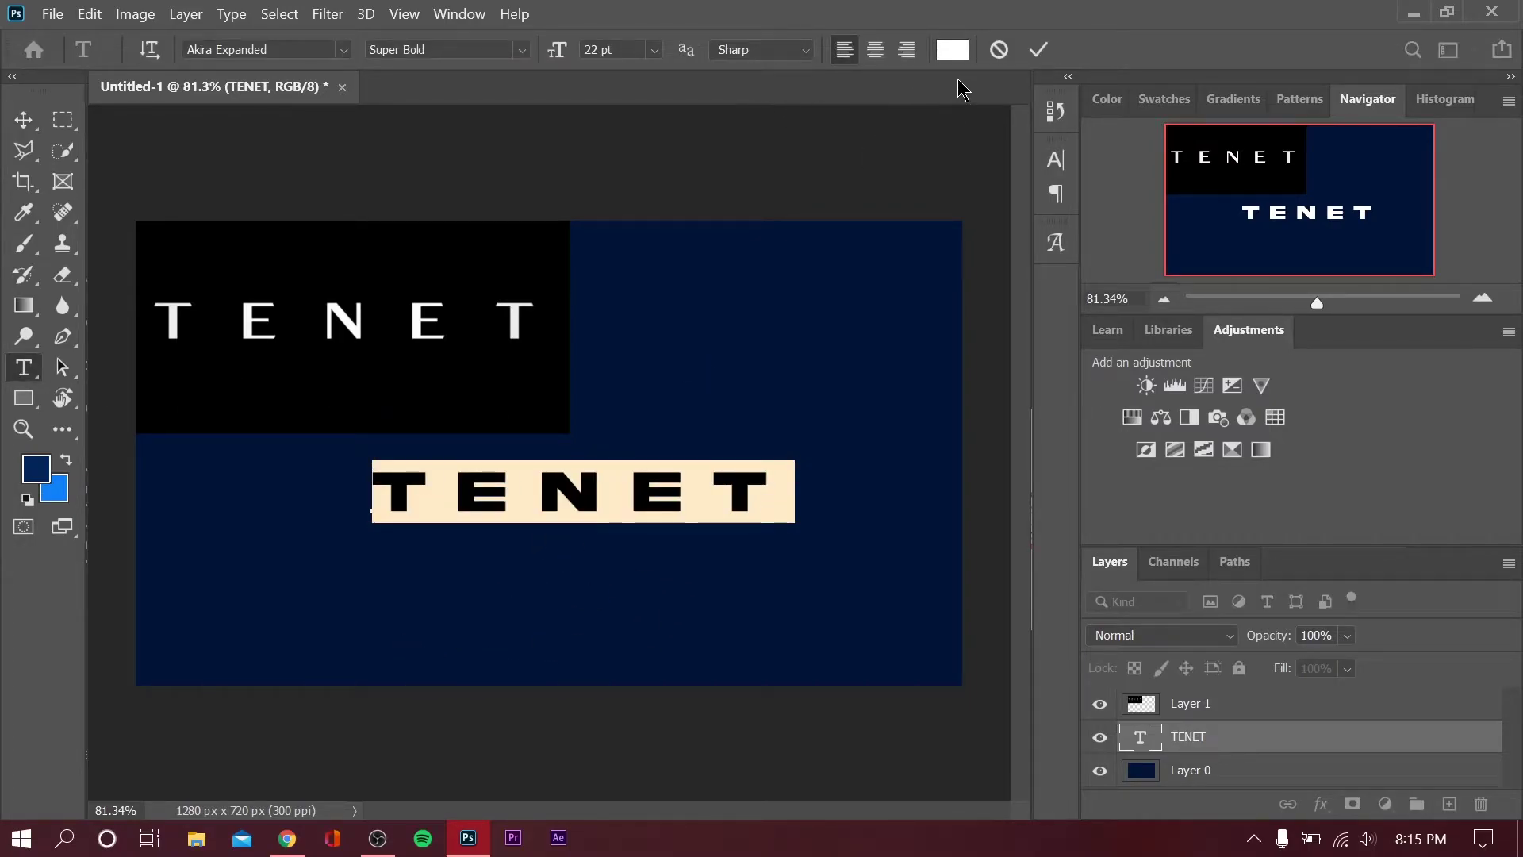
key("ctrl+Return")
key("v")
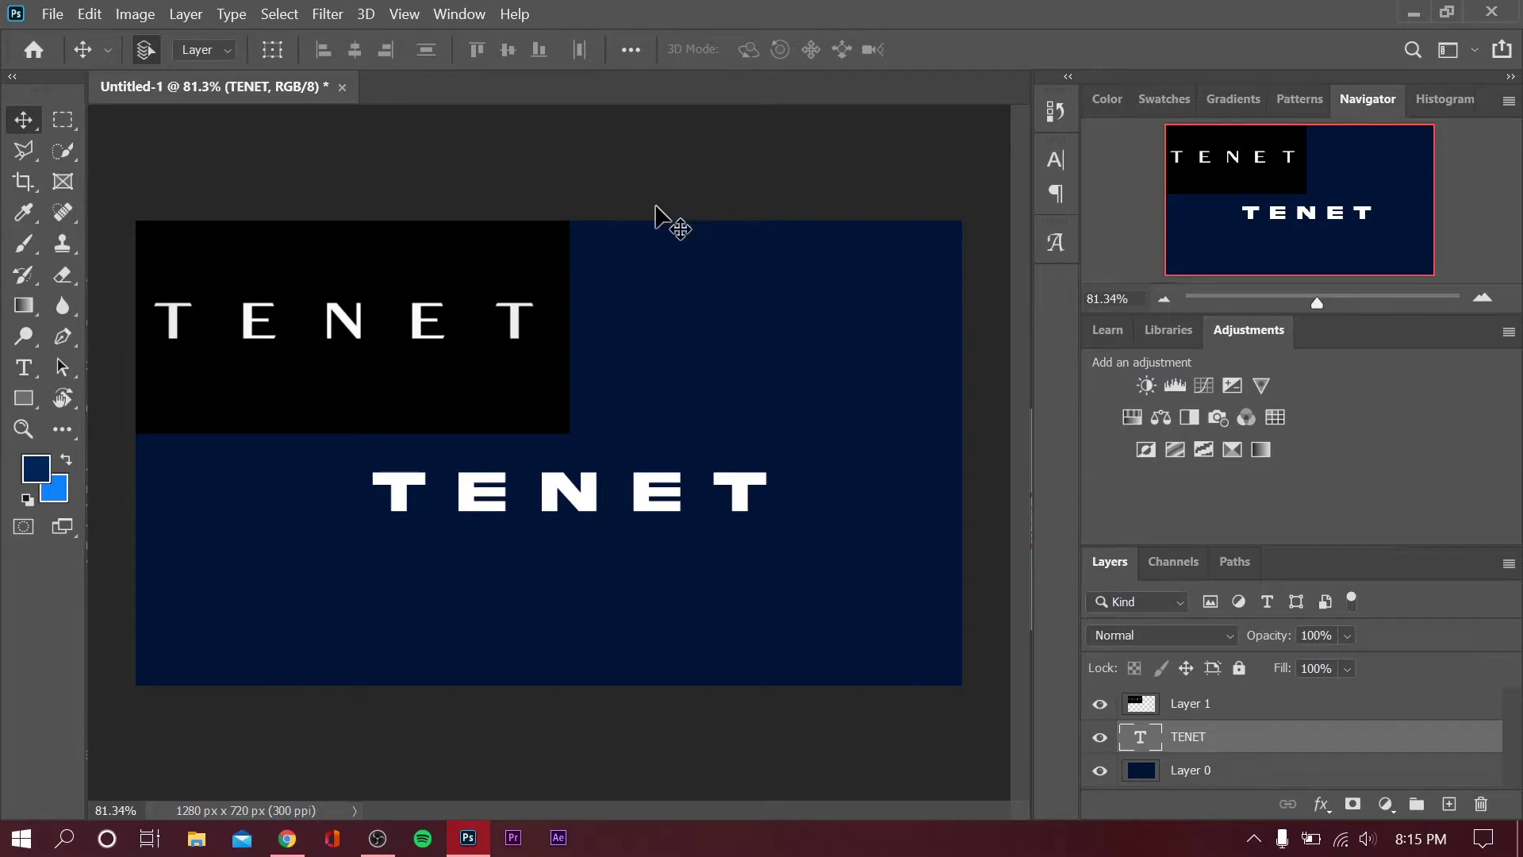
Rasterize the TENET type layer so its letters can be cut with the Rectangular Marquee tool
scroll(663, 222, "up", 1)
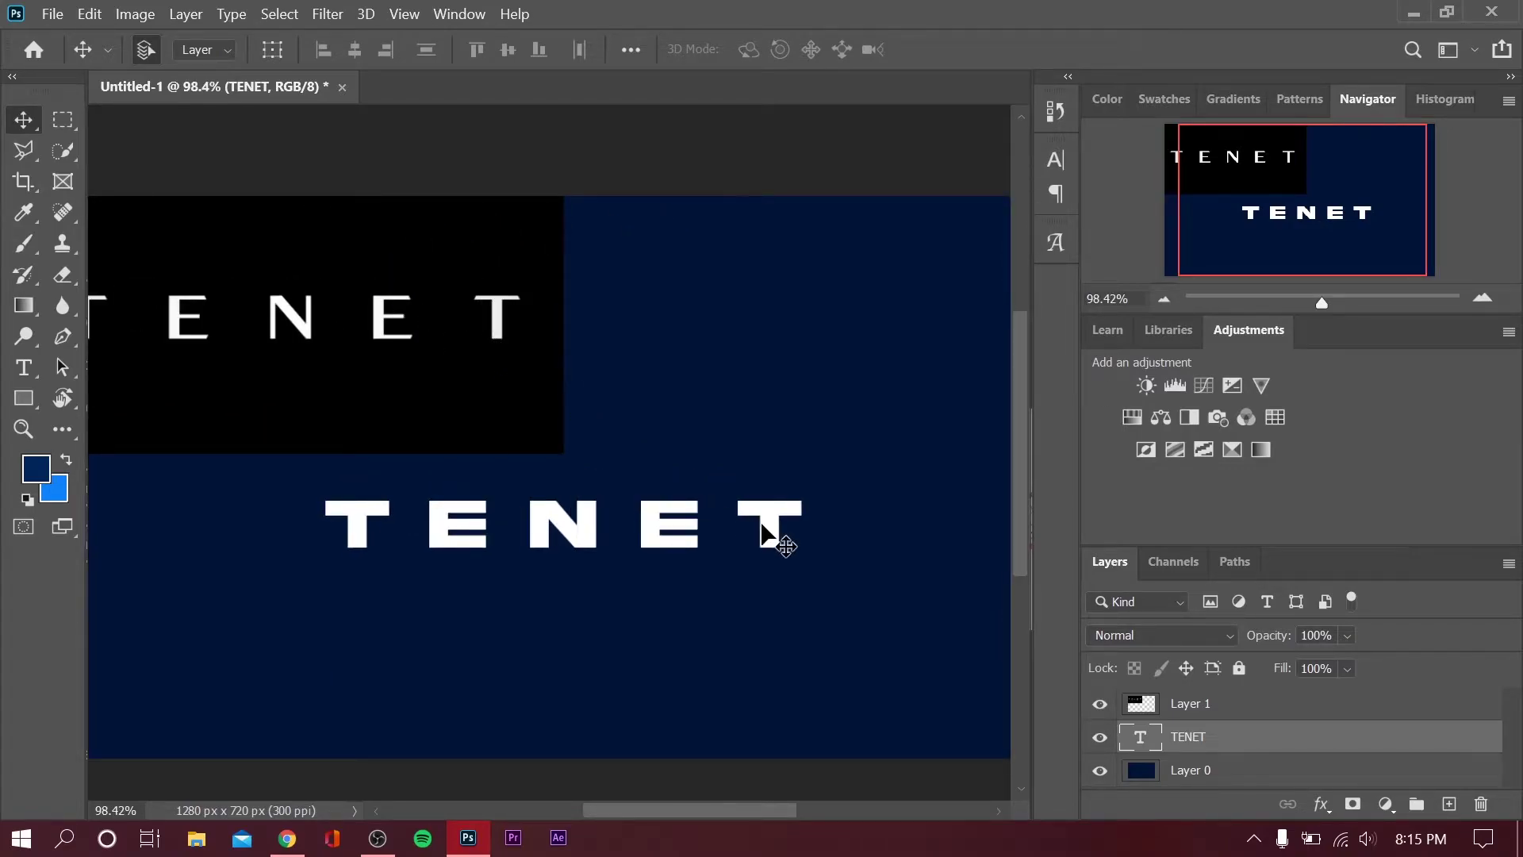
scroll(776, 533, "up", 8)
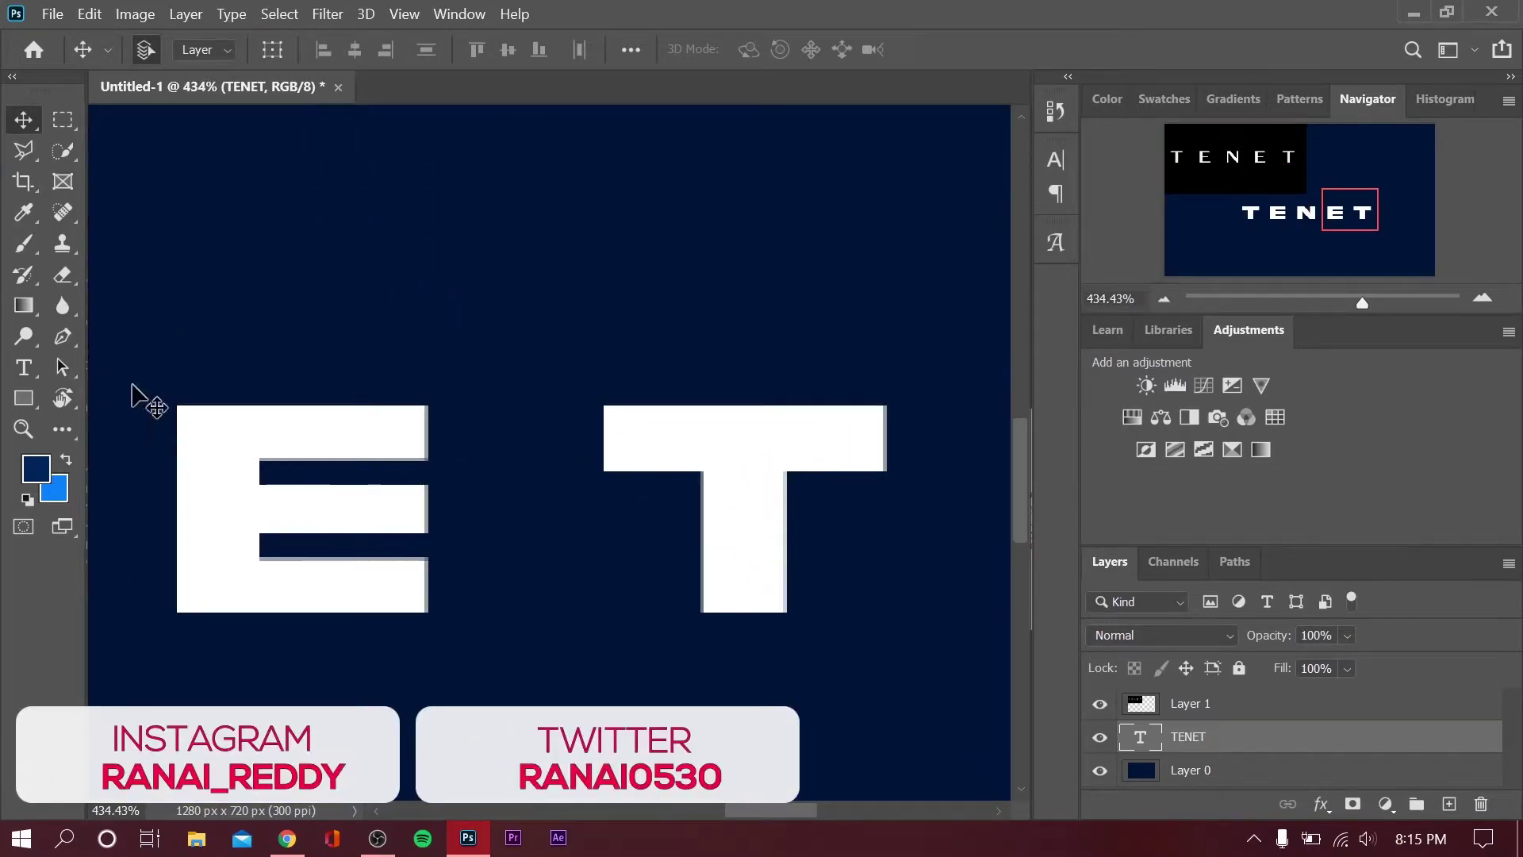
left_click(63, 121)
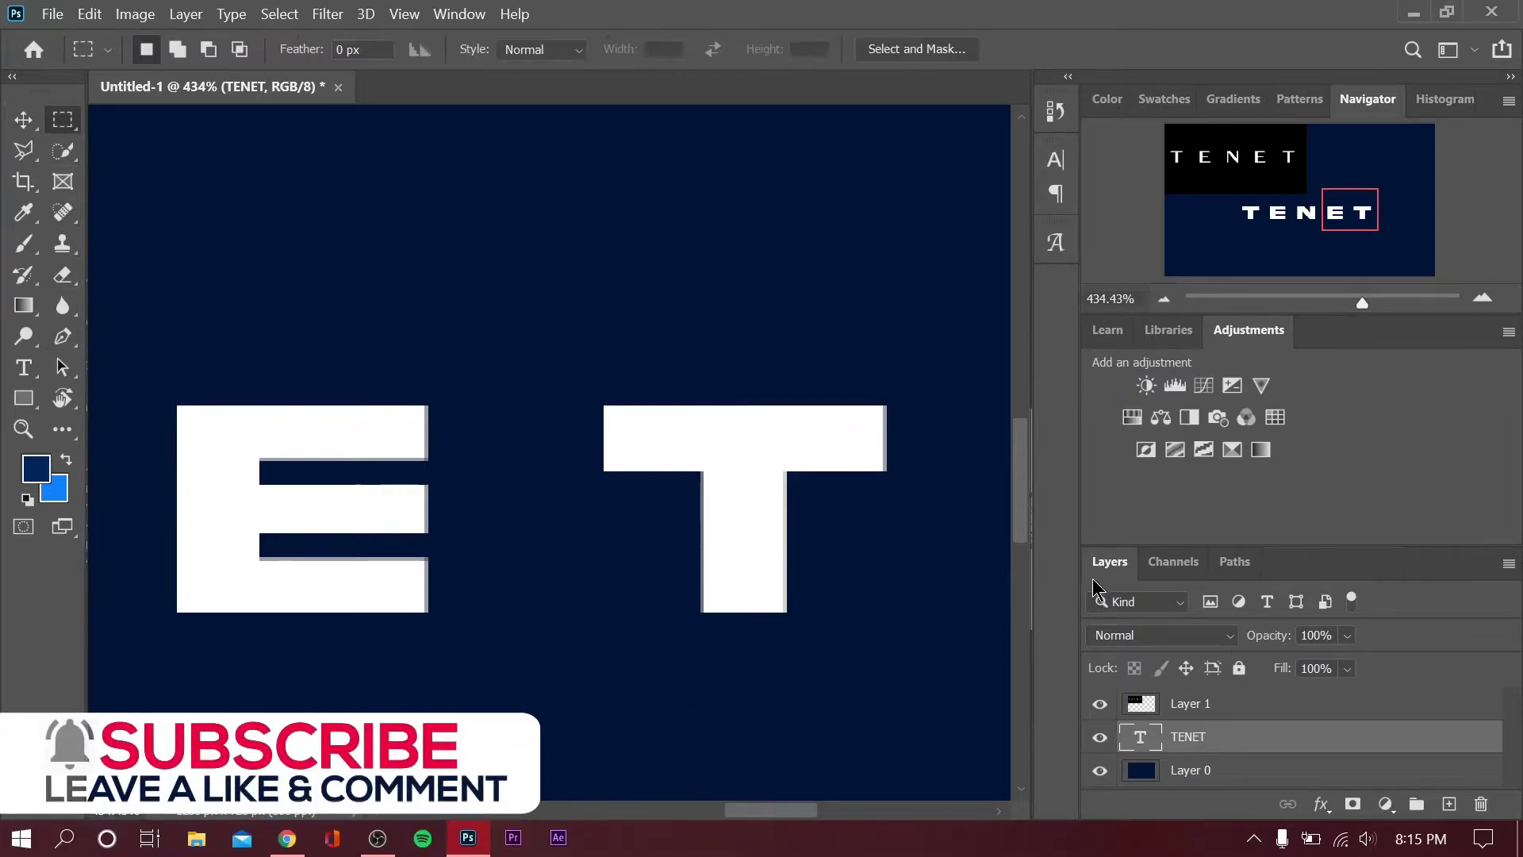
right_click(1336, 736)
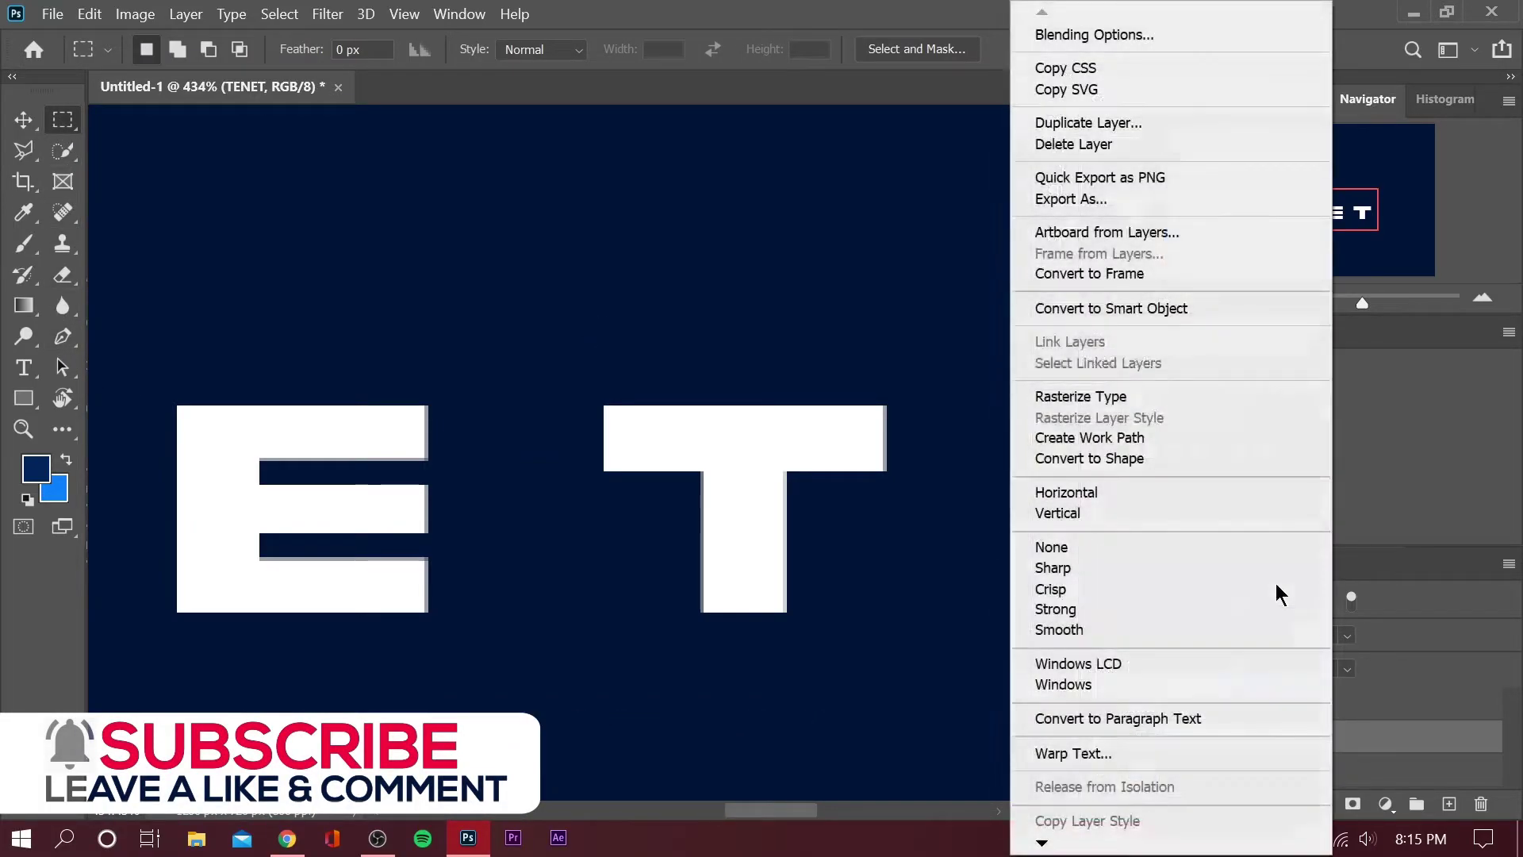
left_click(1126, 396)
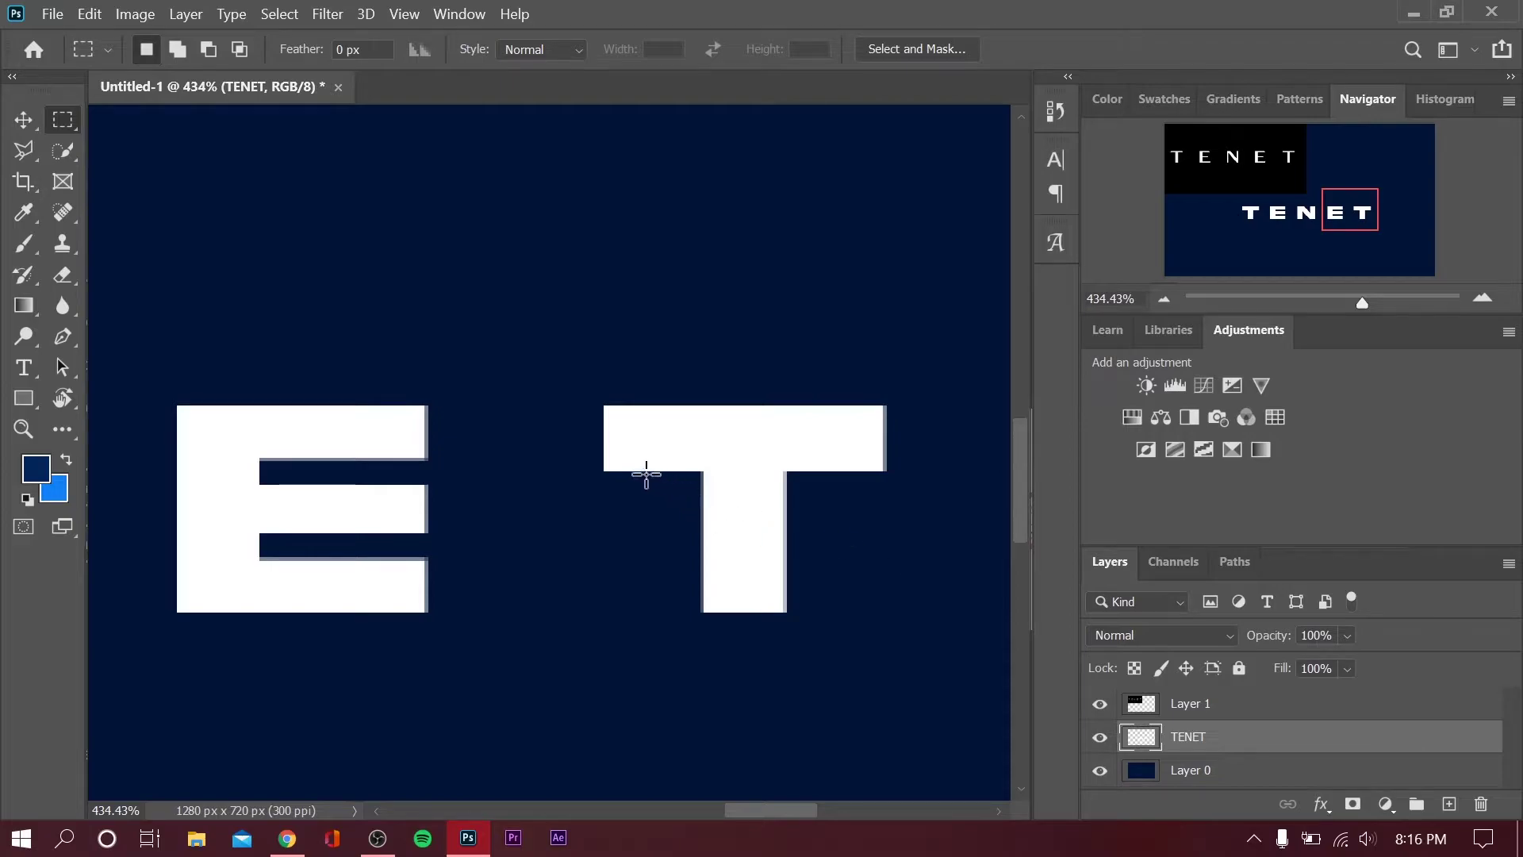
Cut the lower part off the last T's left arm with a rectangular selection and deselect
left_click_drag(588, 446, 701, 478)
key("Delete")
key("ctrl+d")
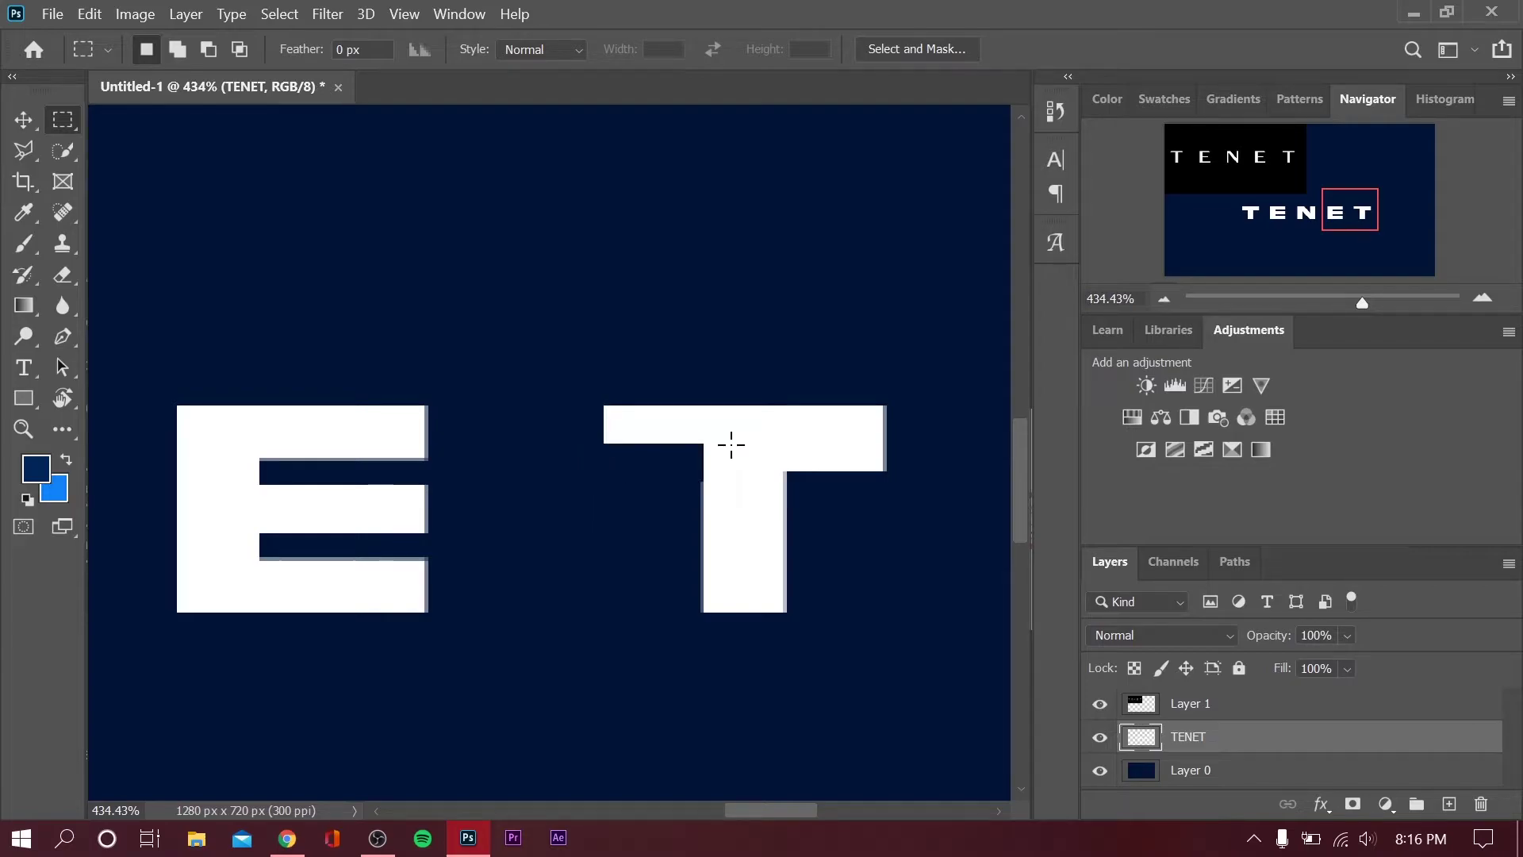
Compare the stroke shapes of the TENET lettering with those of the reference logo
key("v")
scroll(791, 468, "down", 15)
scroll(357, 476, "up", 2)
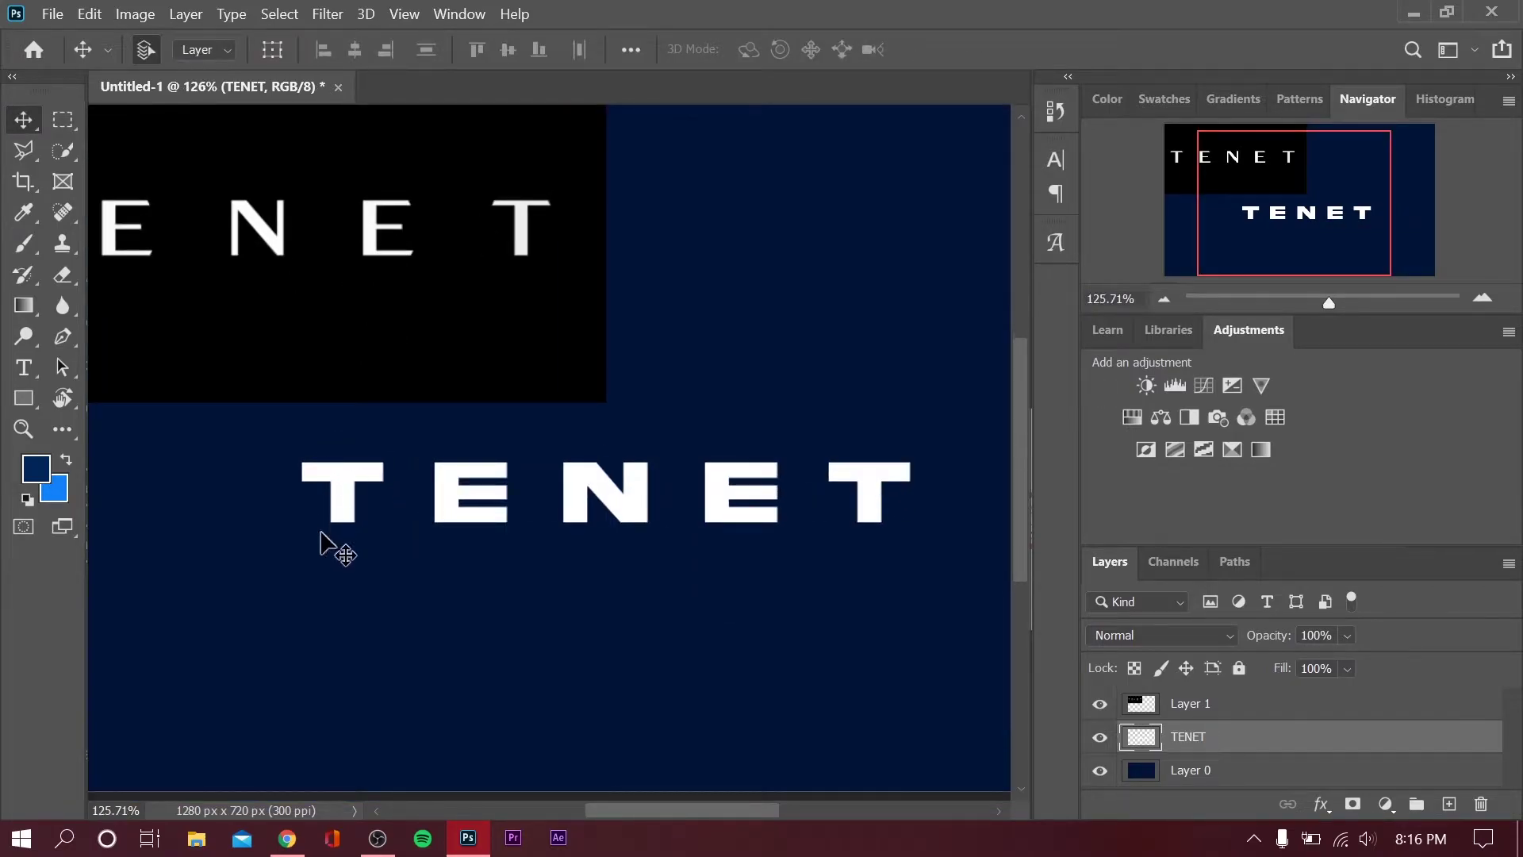
scroll(321, 529, "up", 4)
scroll(325, 540, "up", 1)
scroll(547, 603, "down", 3)
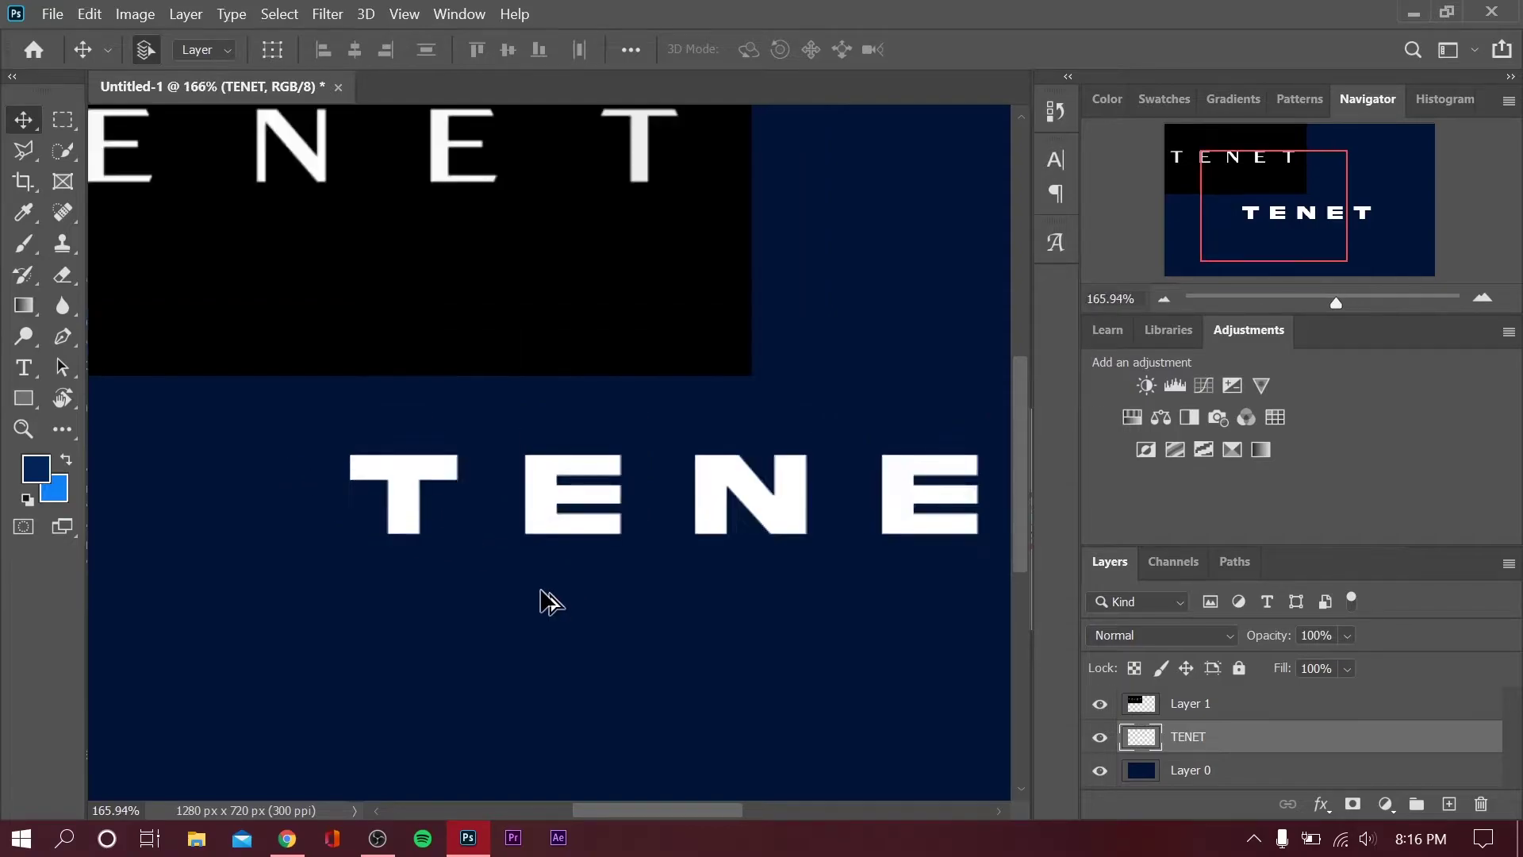
scroll(541, 599, "down", 1)
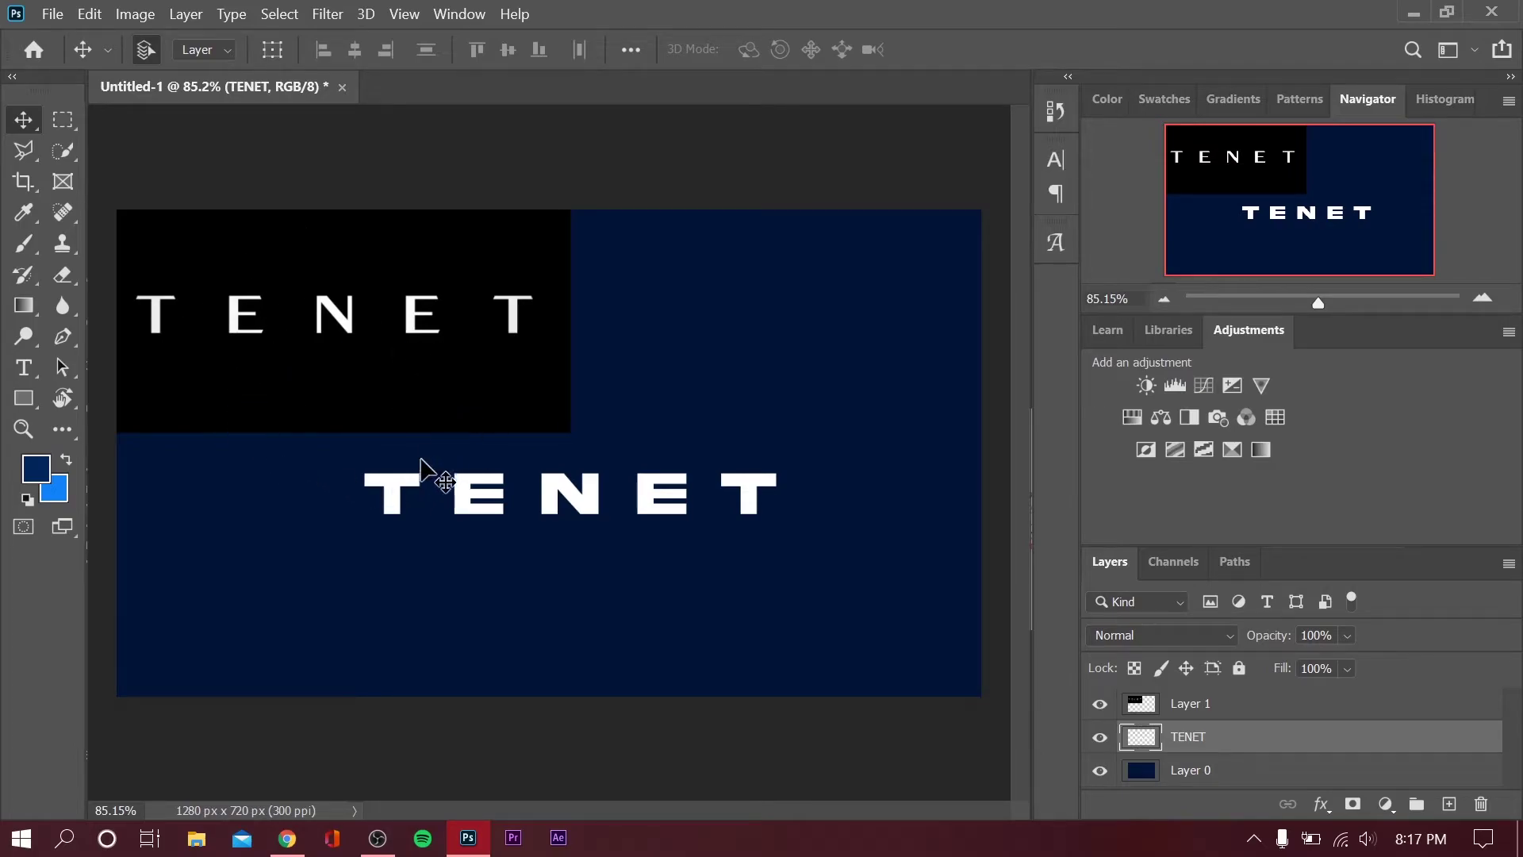
scroll(339, 516, "up", 3)
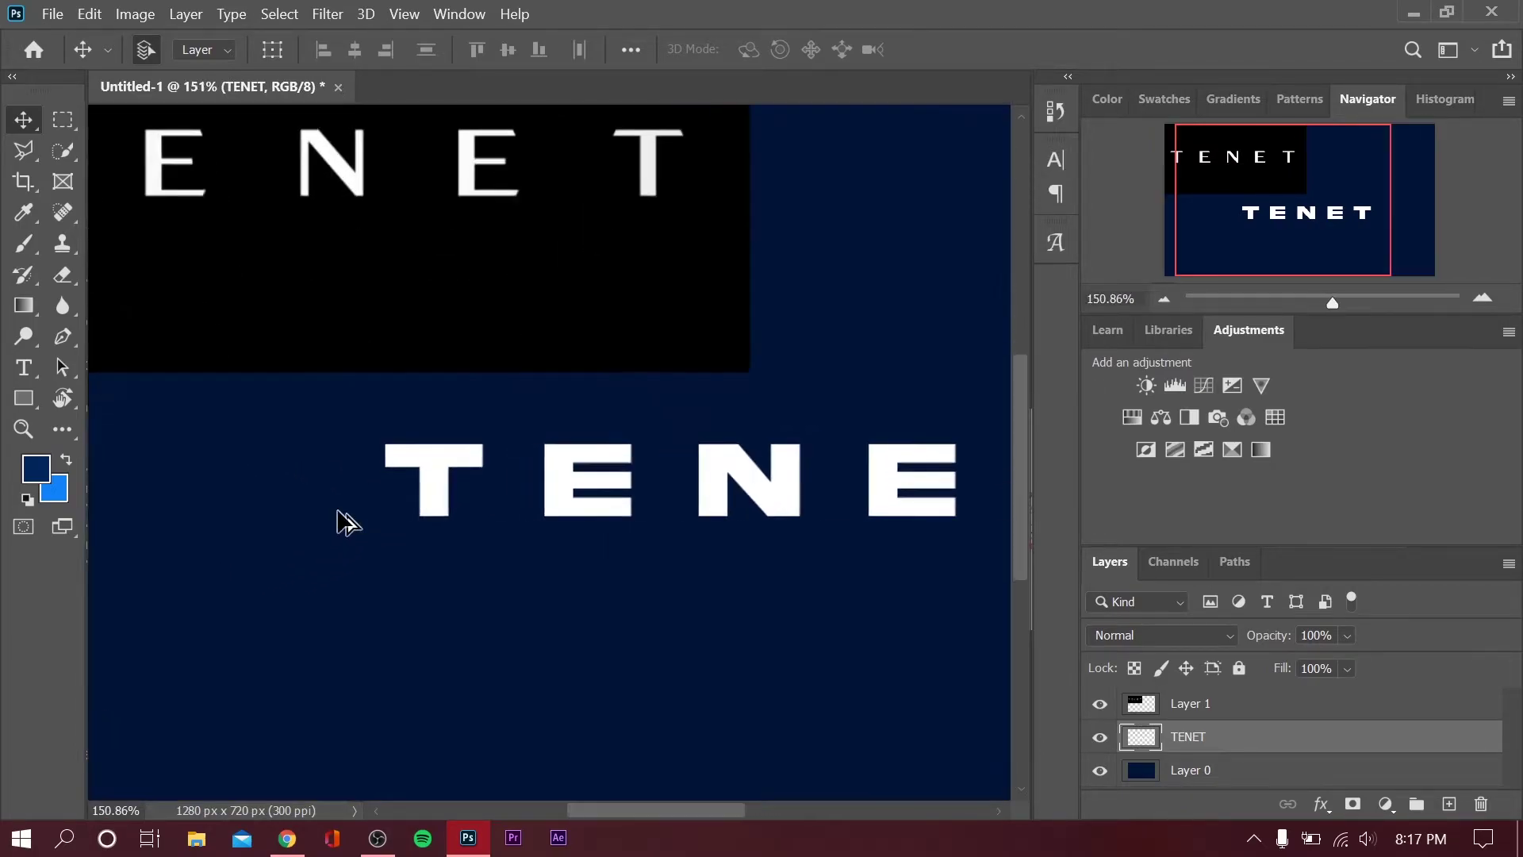
scroll(442, 514, "up", 1)
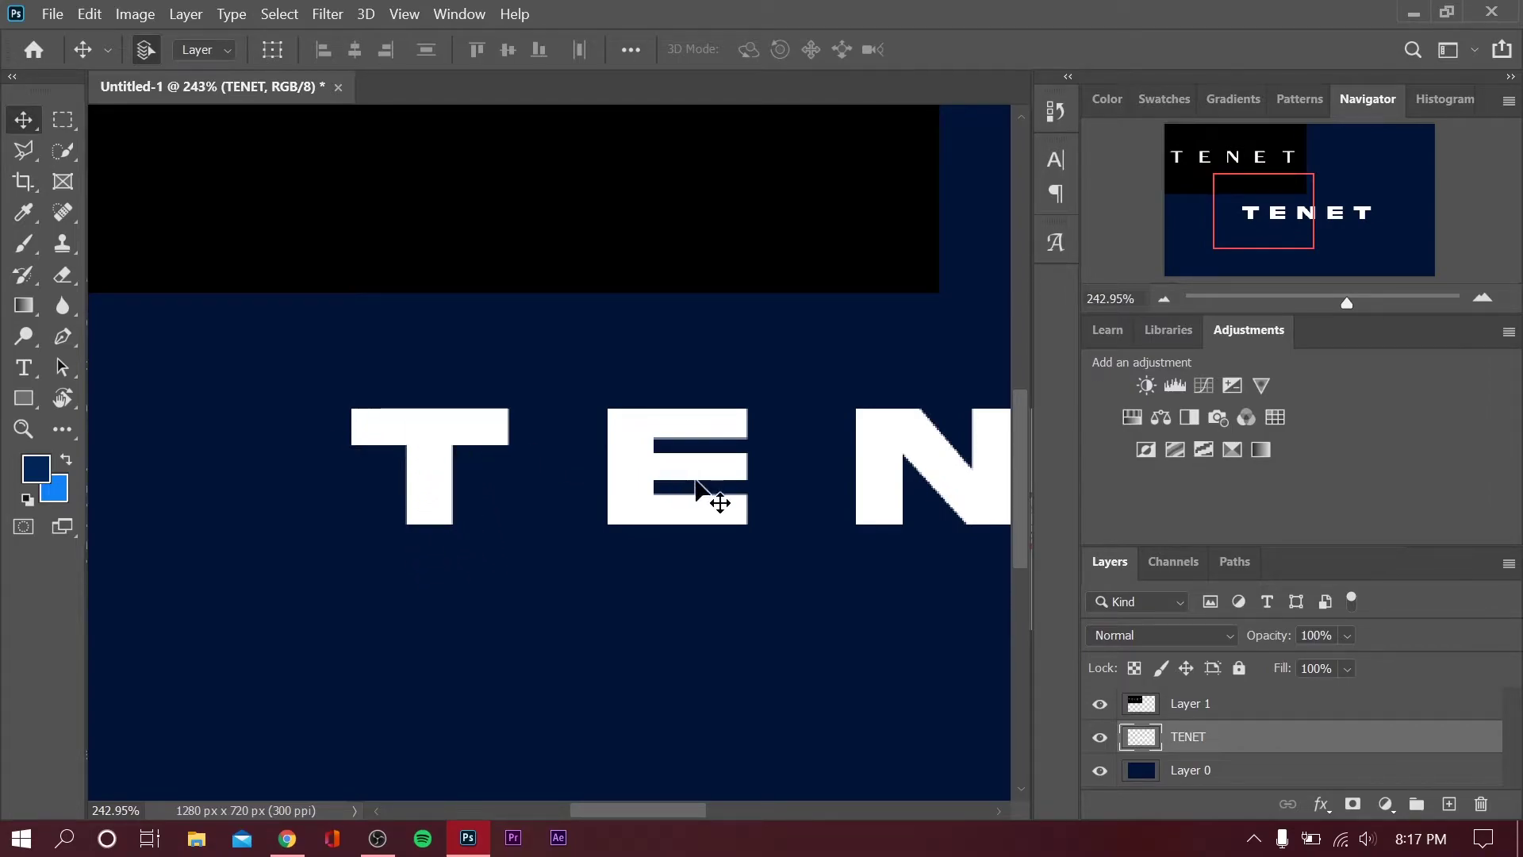
Thin the first T's crossbar by deleting rectangular selections beneath its right and left arms
scroll(533, 496, "down", 5)
key("m")
scroll(434, 465, "up", 8)
left_click_drag(364, 493, 493, 775)
key("Delete")
left_click_drag(101, 497, 255, 769, "shift")
key("Delete")
left_click_drag(97, 492, 251, 527)
key("ctrl+d")
key("Delete")
key("ctrl+d")
Narrow the first T's stem by deleting a rectangular strip on each side
scroll(551, 444, "down", 4)
scroll(466, 530, "up", 5)
left_click_drag(293, 312, 369, 706)
key("Delete")
left_click_drag(473, 309, 572, 682)
key("Delete")
key("ctrl+d")
Thin the first E's top and middle bars by deleting rectangular strips from their lower edges
scroll(571, 469, "down", 8)
scroll(485, 490, "up", 8)
left_click_drag(495, 330, 822, 381)
key("Up")
key("Up")
key("Delete")
left_click_drag(497, 427, 792, 487)
key("Delete")
key("ctrl+d")
scroll(698, 489, "down", 5)
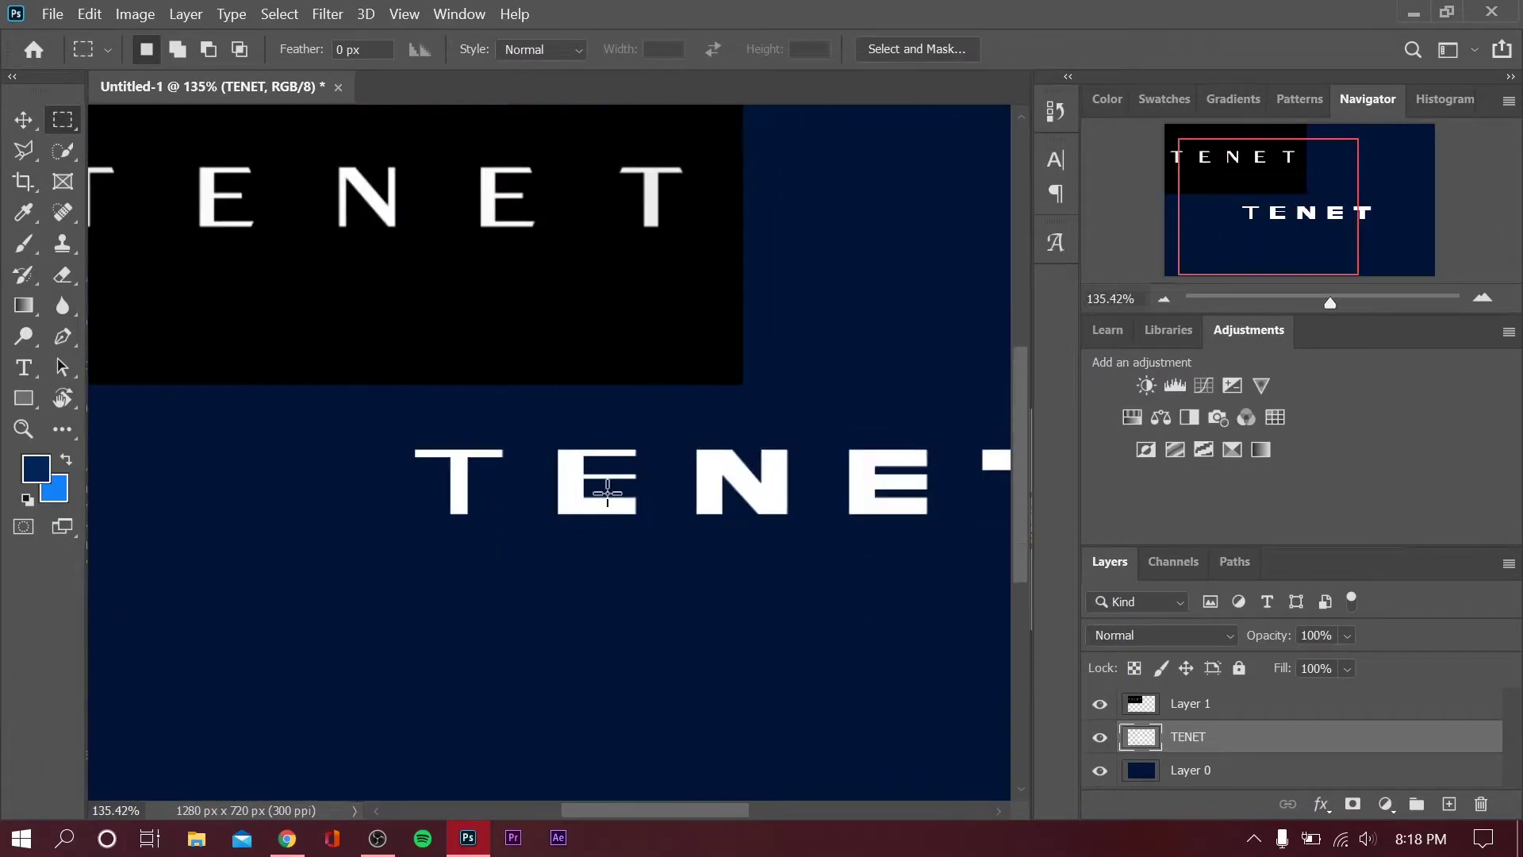
Finish slimming the first E's bars with rectangular cuts, leaving a thin bottom bar and a shorter middle bar
scroll(605, 492, "up", 2)
scroll(282, 452, "down", 3)
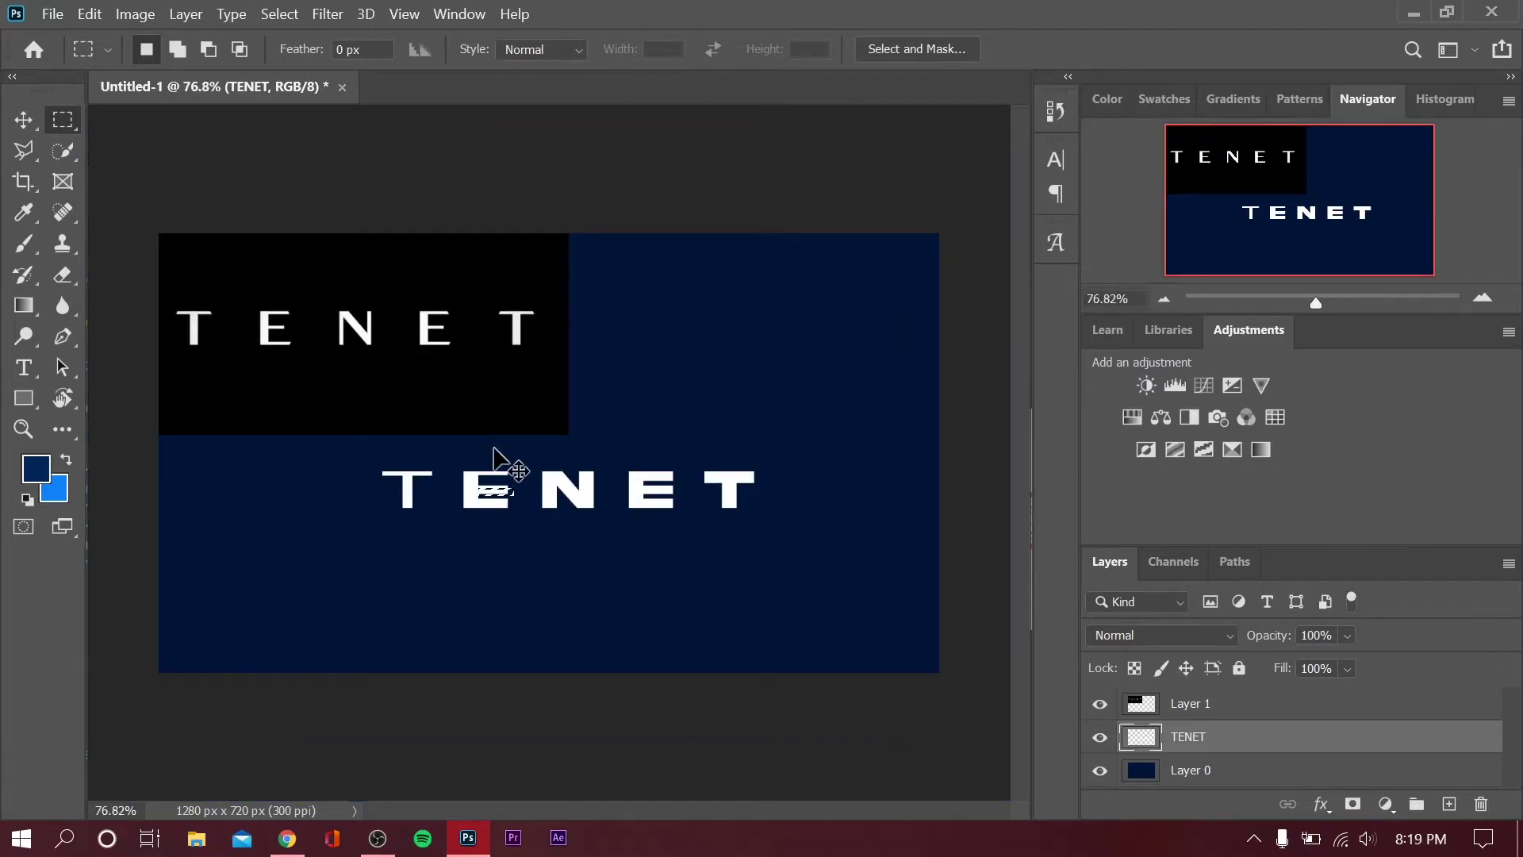
scroll(505, 470, "up", 3)
left_click_drag(323, 544, 561, 602)
left_click(571, 591)
left_click_drag(323, 380, 568, 432)
key("Delete")
scroll(563, 436, "down", 3)
scroll(516, 492, "up", 3)
left_click_drag(361, 583, 561, 602)
key("Delete")
scroll(578, 492, "down", 3)
scroll(561, 510, "up", 3)
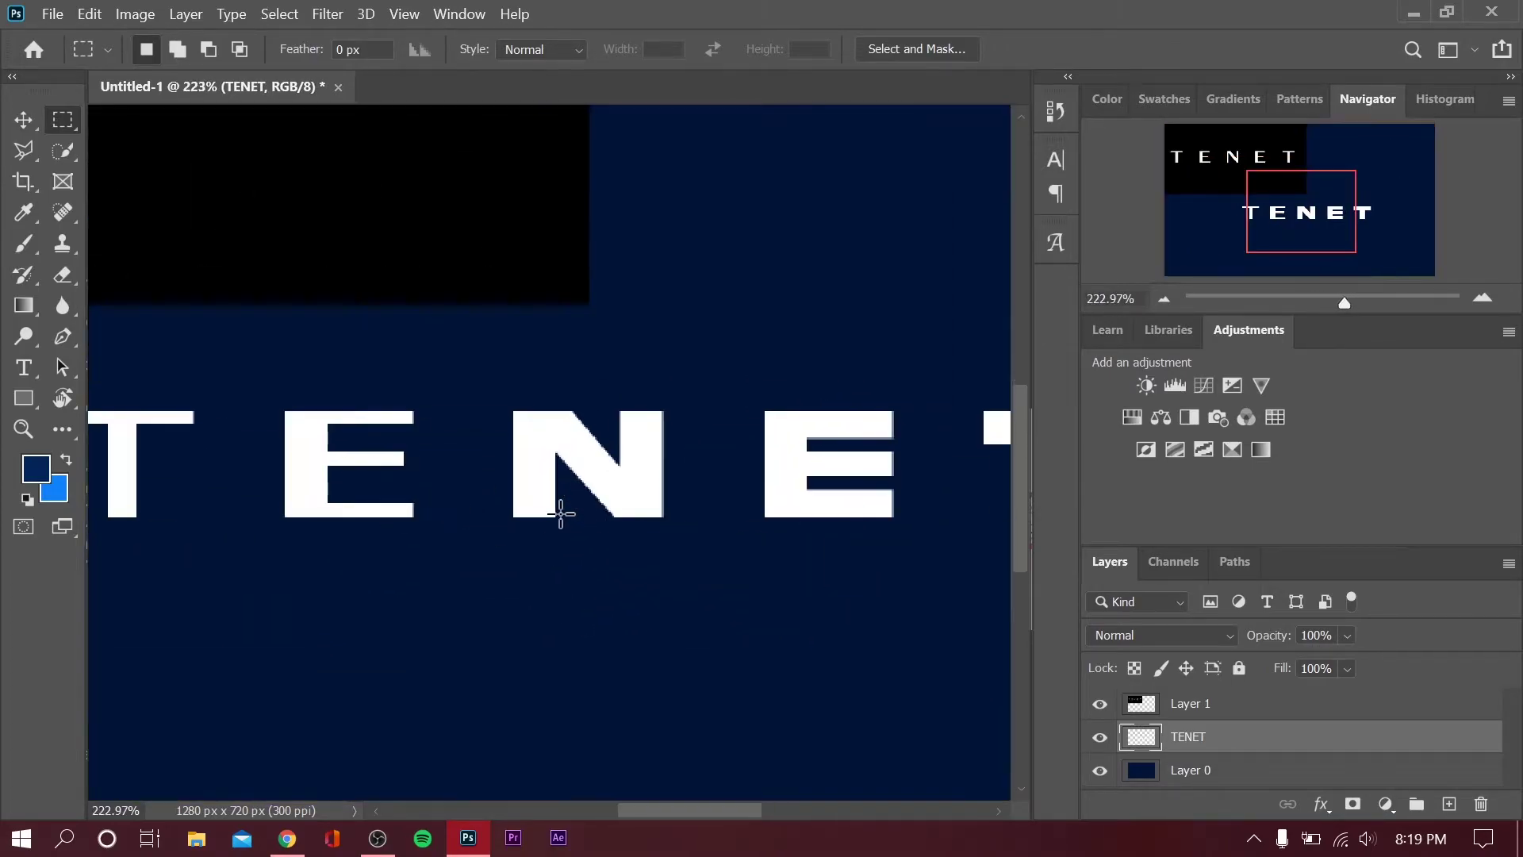
Narrow the N's left stem by deleting a rectangular strip along its outer edge
mouse_move(431, 281)
left_mouse_down()
mouse_move(514, 477)
mouse_move(517, 547)
mouse_move(608, 571)
mouse_move(647, 524)
left_mouse_up()
key("Delete")
scroll(625, 333, "down", 3)
scroll(623, 269, "up", 3)
left_click(62, 337)
scroll(658, 533, "down", 3)
scroll(725, 529, "up", 3)
left_click(63, 336)
left_click(567, 501)
left_click(572, 602)
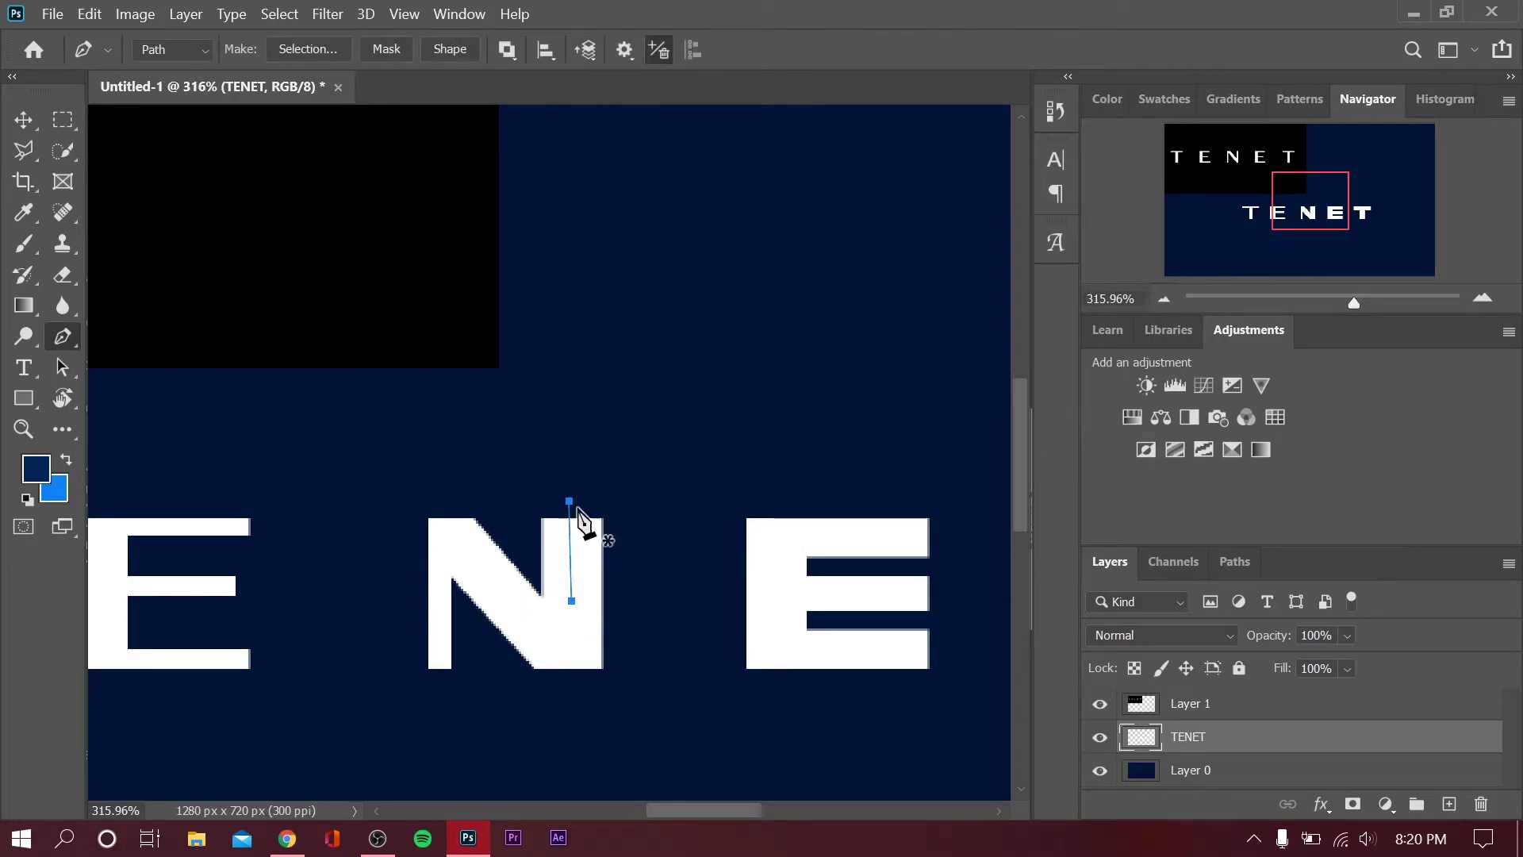
key("ctrl+z")
key("ctrl+z")
Outline the inner upper part of the N's right stem with the Pen tool, convert it to a selection and delete it
scroll(576, 524, "up", 1)
left_click(574, 520)
left_click(574, 624)
left_click(542, 624)
left_click(539, 496)
right_click(536, 625)
left_click(587, 380)
left_click(854, 283)
key("Delete")
key("ctrl+d")
scroll(680, 405, "down", 3)
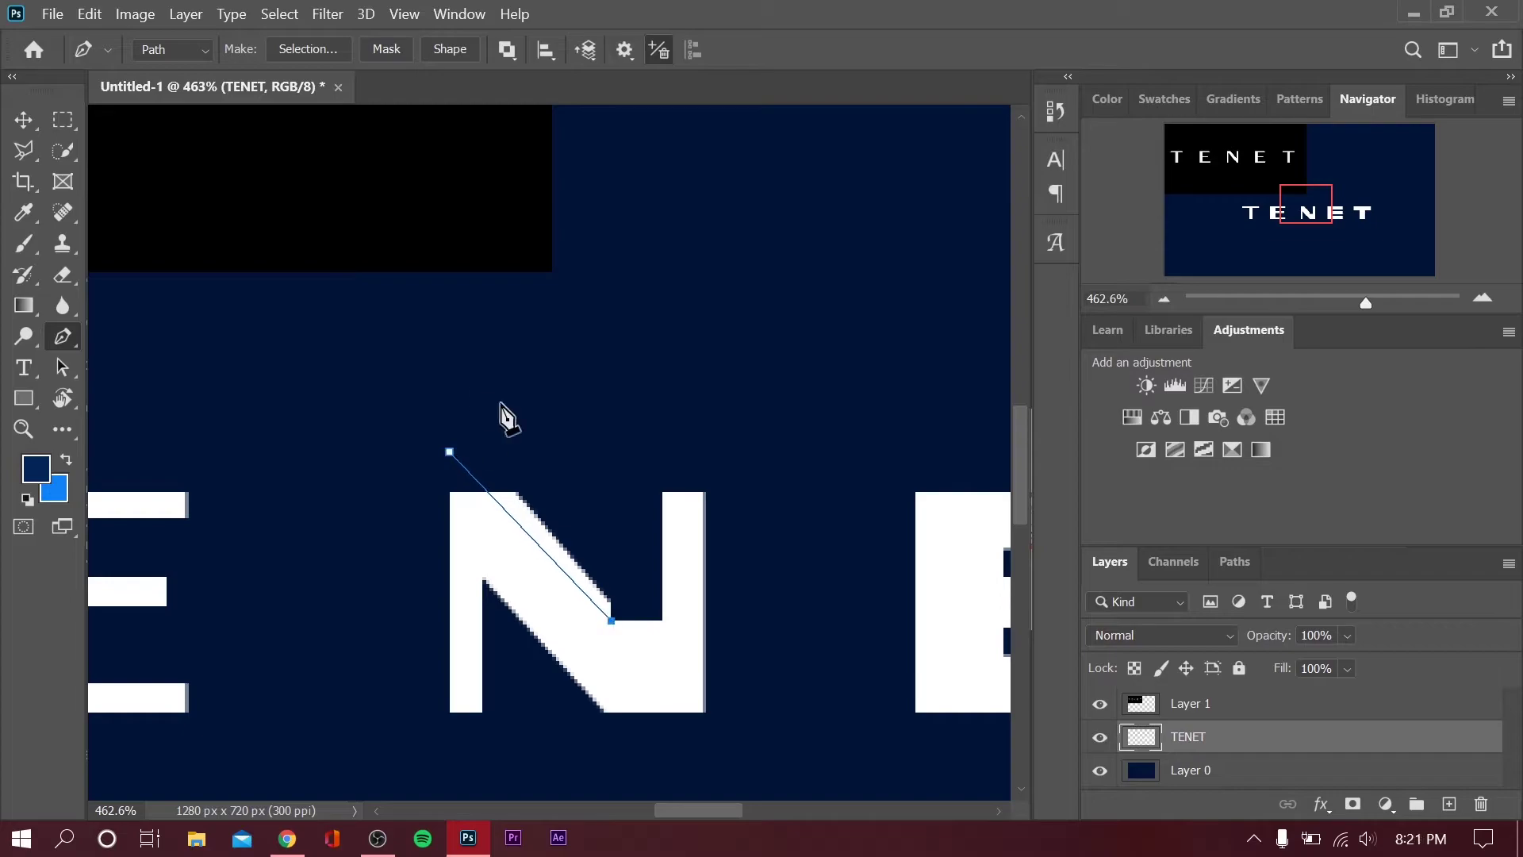
left_click(514, 408)
left_click(629, 602)
left_click(609, 618)
key("ctrl+z")
key("ctrl+z")
key("ctrl+z")
key("ctrl+z")
key("ctrl+z")
Outline a strip along the upper edge of the N's diagonal with the Pen tool and delete it as a selection
left_click(498, 459)
left_click(636, 598)
left_click(611, 617)
left_click(474, 477)
left_click_drag(611, 617, 609, 619)
left_click(497, 460)
key("ctrl+Return")
key("Delete")
key("ctrl+d")
scroll(788, 163, "down", 8)
Undo the Pen tool cuts made to the N
key("ctrl+alt+z")
key("ctrl+alt+z")
key("ctrl+alt+z")
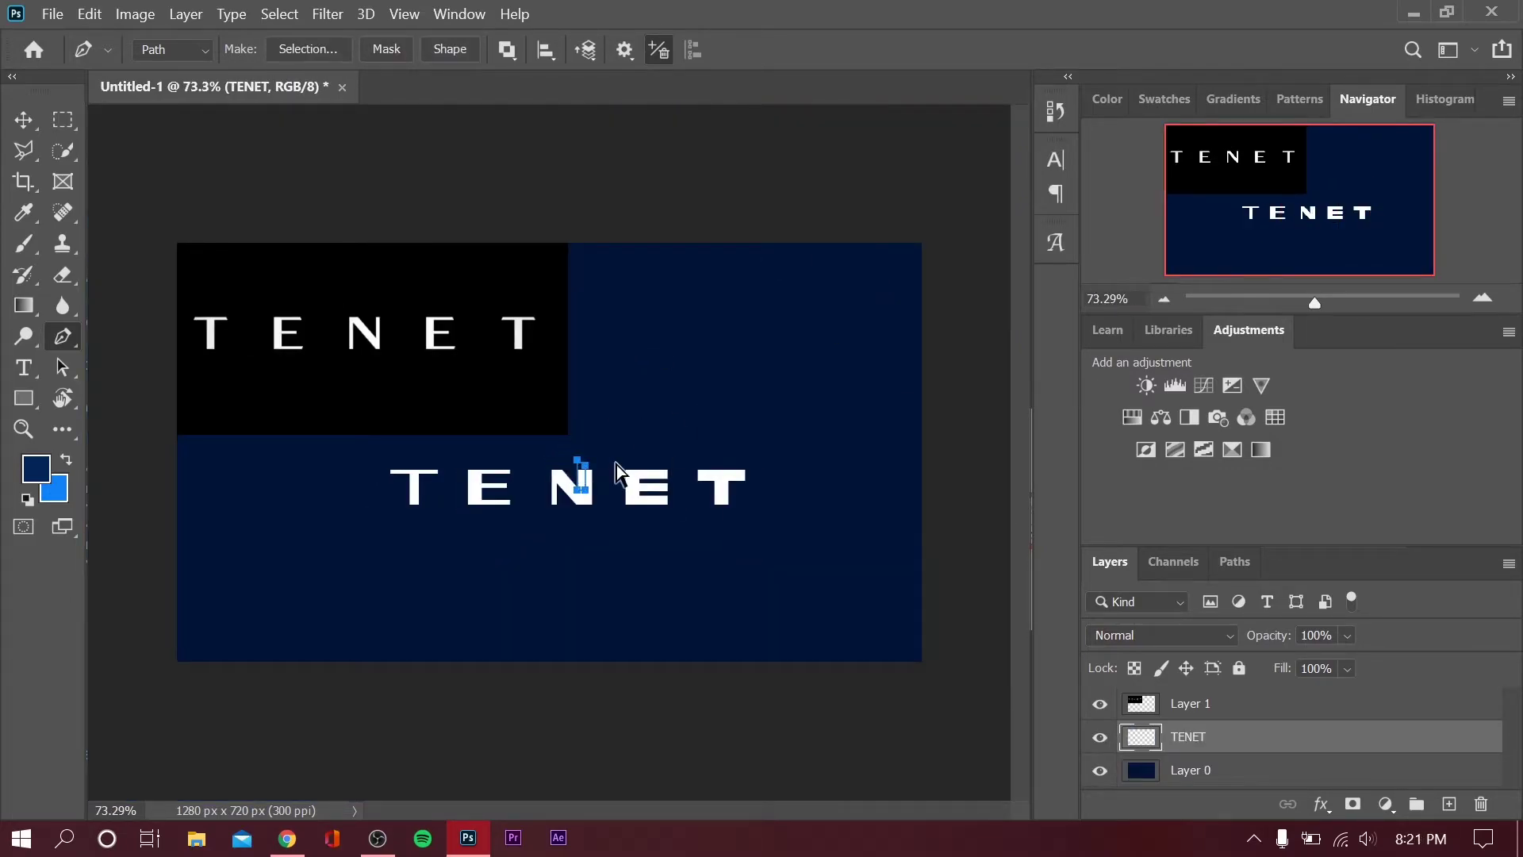
Narrow the N's right stem by deleting a rectangular strip along its outer edge
key("m")
scroll(600, 480, "up", 6)
left_click_drag(474, 375, 552, 680)
key("Delete")
scroll(571, 442, "down", 7)
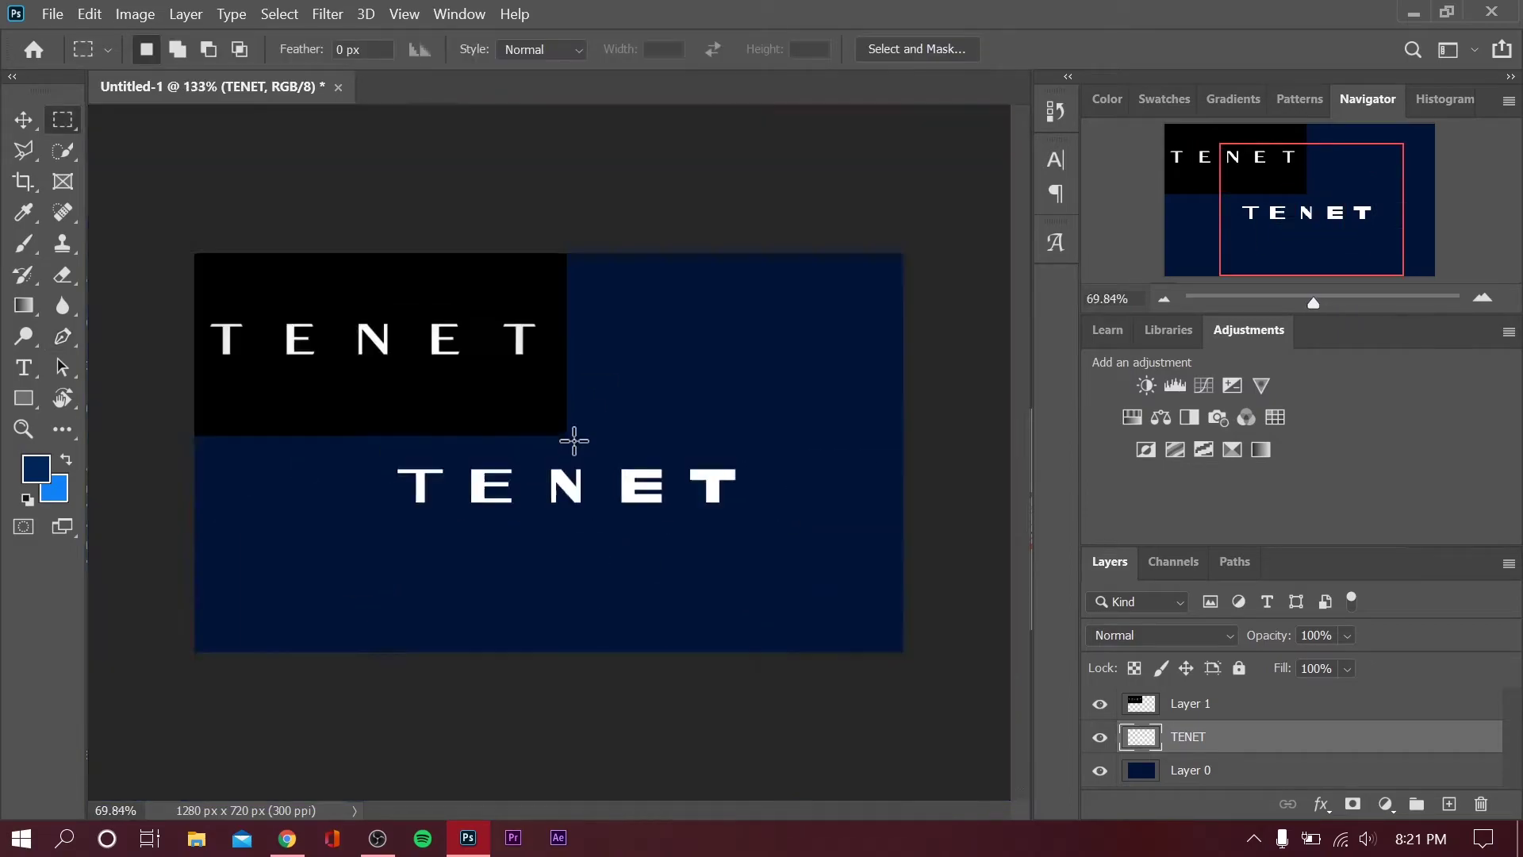
Narrow the second E's stem by deleting a rectangular strip along its outer edge
scroll(596, 465, "up", 5)
scroll(616, 467, "down", 2)
scroll(615, 467, "up", 4)
left_click_drag(500, 387, 581, 721)
key("Delete")
Thin the second E's horizontal bars by deleting rectangular selections around them, and deselect
mouse_move(662, 463)
left_mouse_down()
mouse_move(891, 510)
mouse_move(891, 621)
left_mouse_up()
key("Delete")
scroll(891, 622, "down", 4)
key("Delete")
key("ctrl+d")
scroll(669, 465, "up", 3)
left_click_drag(592, 432, 740, 458)
key("Delete")
key("ctrl+d")
Trim a narrow vertical strip off the outer edge of the first E's stem and deselect
scroll(645, 530, "down", 4)
scroll(229, 437, "up", 4)
left_click_drag(219, 410, 265, 592)
key("Delete")
key("ctrl+d")
scroll(476, 539, "down", 2)
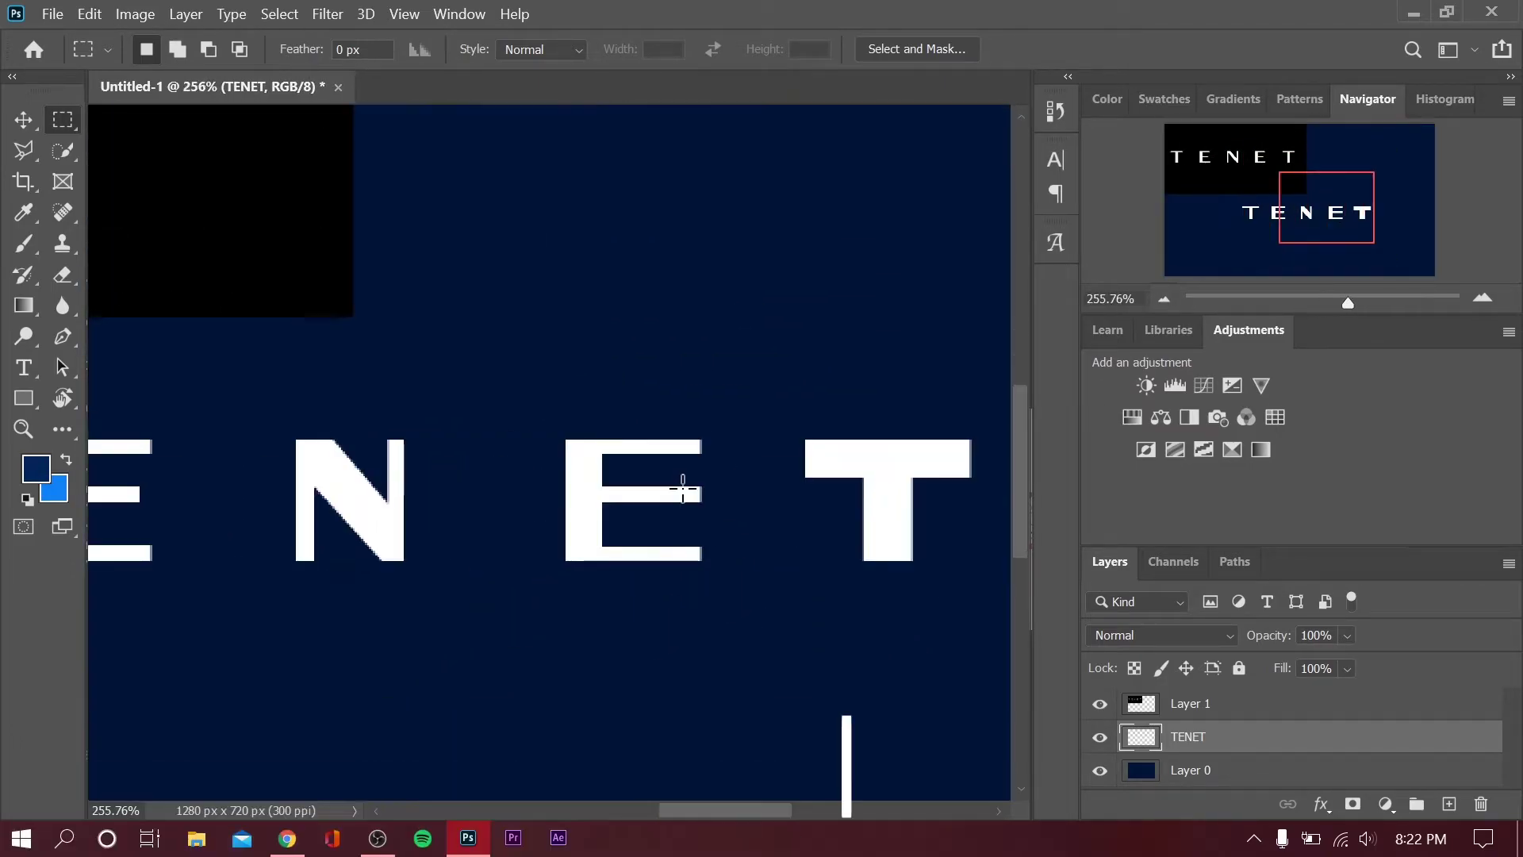
Shorten the second E's middle bar by deleting its tip with a small rectangular selection
left_click_drag(684, 469, 712, 519)
key("Delete")
key("ctrl+d")
scroll(671, 493, "down", 3)
Thin the last T's crossbar by deleting rectangular strips from beneath its left and right arms
scroll(670, 493, "up", 4)
left_click_drag(481, 345, 574, 422)
key("Delete")
key("ctrl+d")
left_click_drag(640, 343, 758, 400)
key("Delete")
key("ctrl+d")
Delete a vertical rectangular strip along the right side of the last T's stem
left_click_drag(640, 372, 690, 525)
key("Delete")
scroll(721, 510, "down", 4)
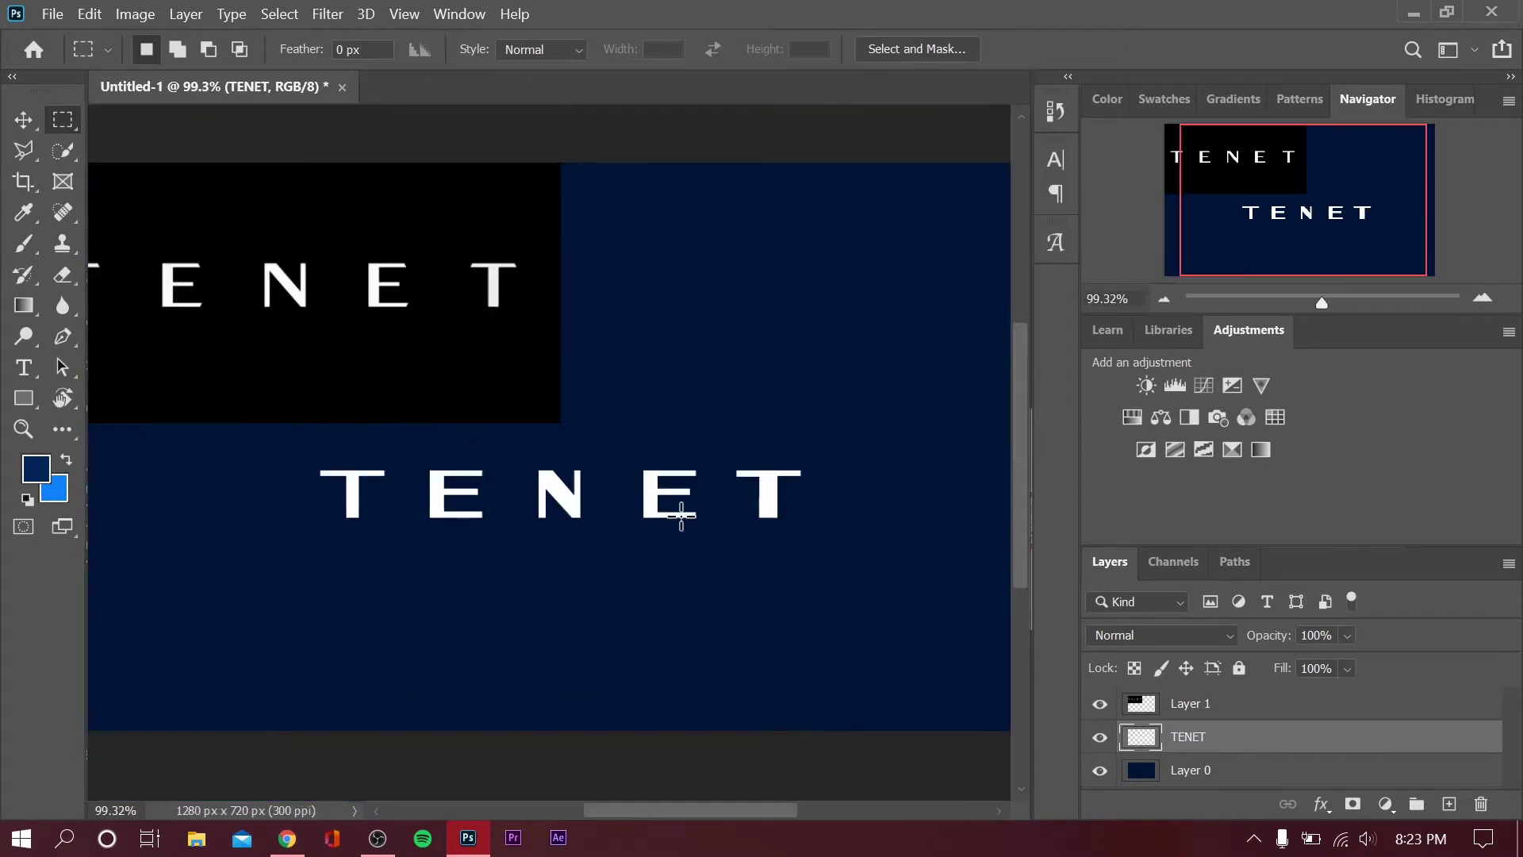
Narrow the last T's stem by deleting vertical rectangular strips along both of its sides
scroll(721, 510, "up", 5)
left_click_drag(503, 255, 584, 476)
key("Delete")
mouse_move(633, 256)
left_mouse_down()
mouse_move(686, 285)
mouse_move(754, 537)
left_mouse_up()
key("Delete")
Delete a thin horizontal rectangular strip along the last T's crossbar, deselect and fit the whole canvas in view
left_click_drag(404, 254, 717, 278)
key("Delete")
key("ctrl+d")
key("ctrl+0")
left_click(23, 119)
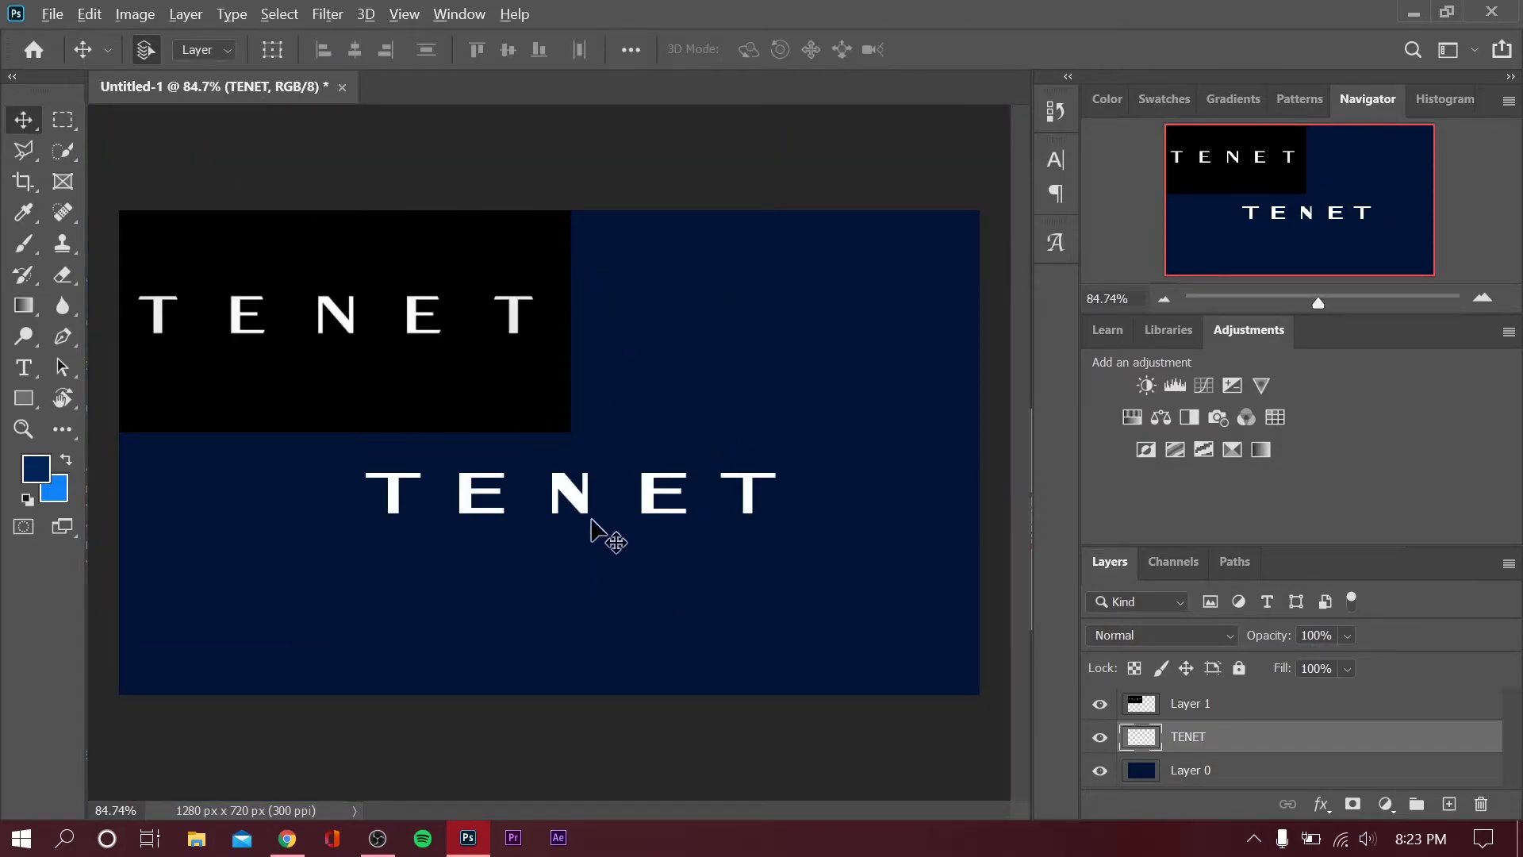
Examine the trimmed T, E and N letters up close and compare their proportions with the reference TENET logo
scroll(288, 449, "up", 6)
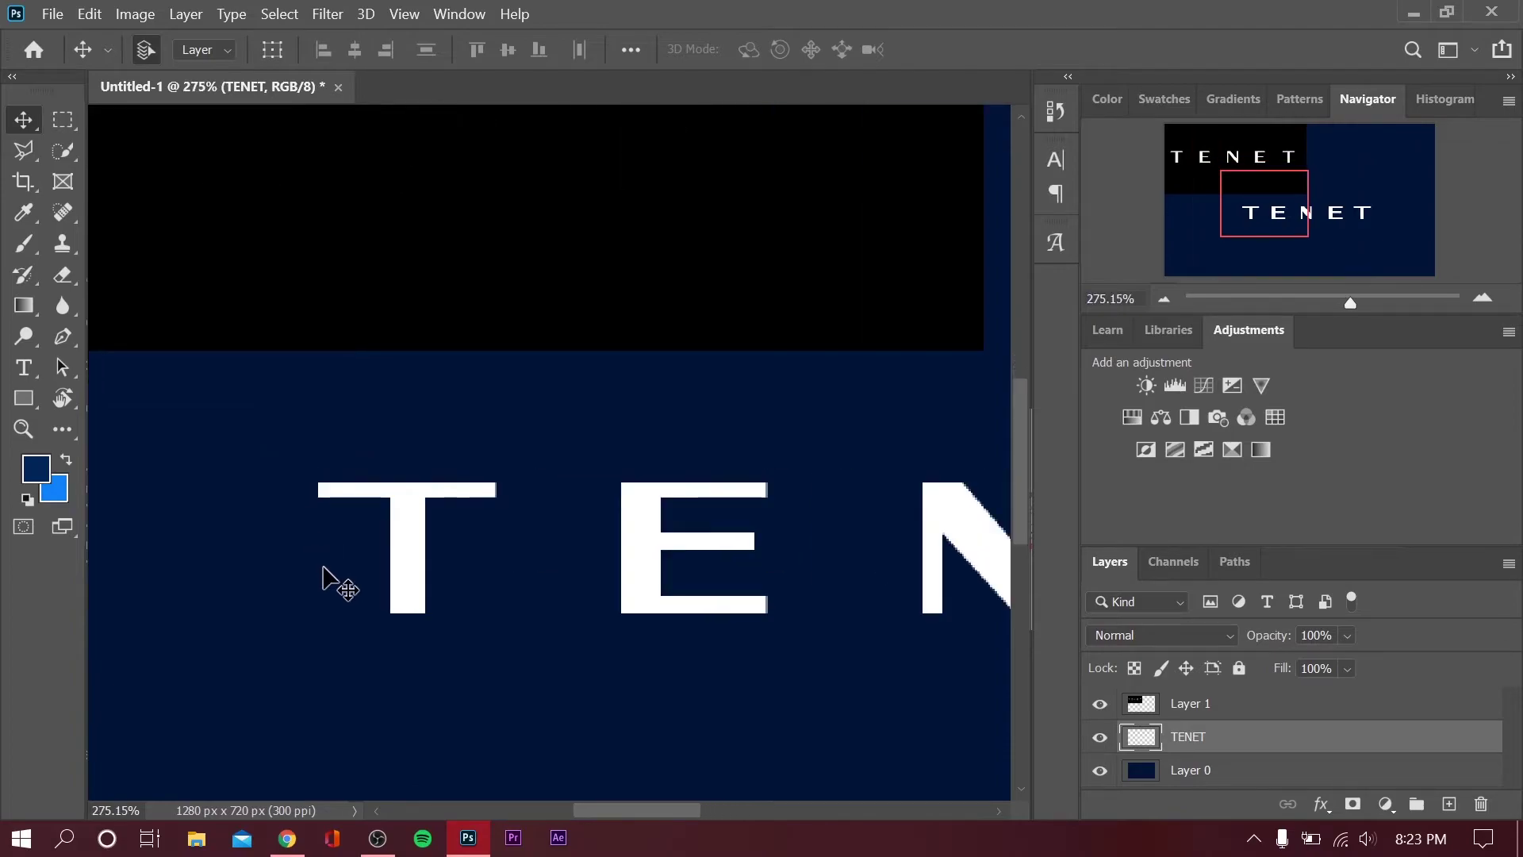
scroll(323, 568, "up", 2)
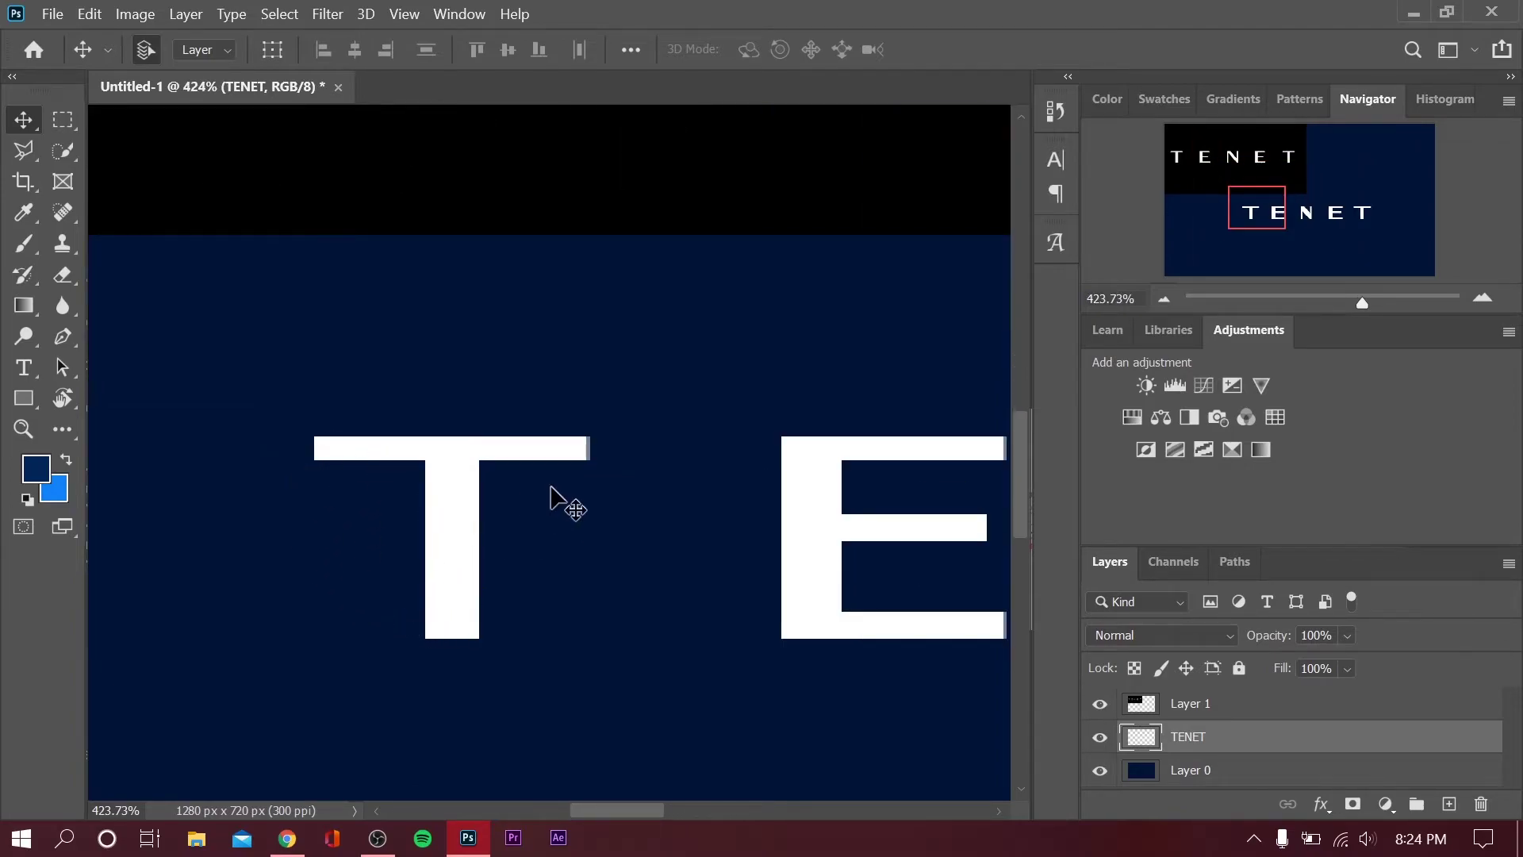
scroll(605, 500, "down", 8)
scroll(616, 497, "up", 4)
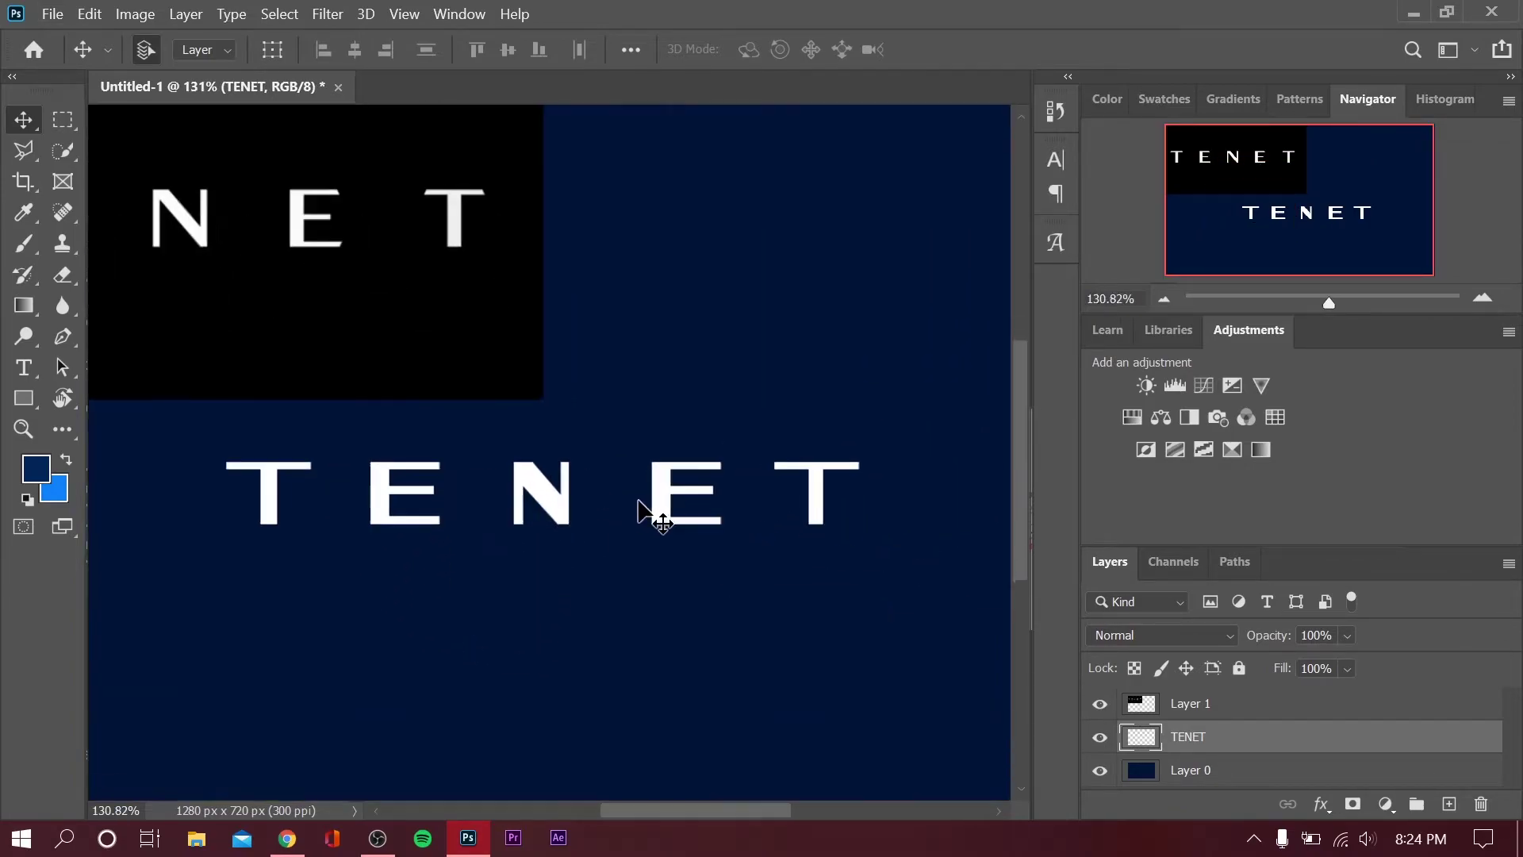
scroll(316, 461, "down", 2)
scroll(321, 473, "down", 2)
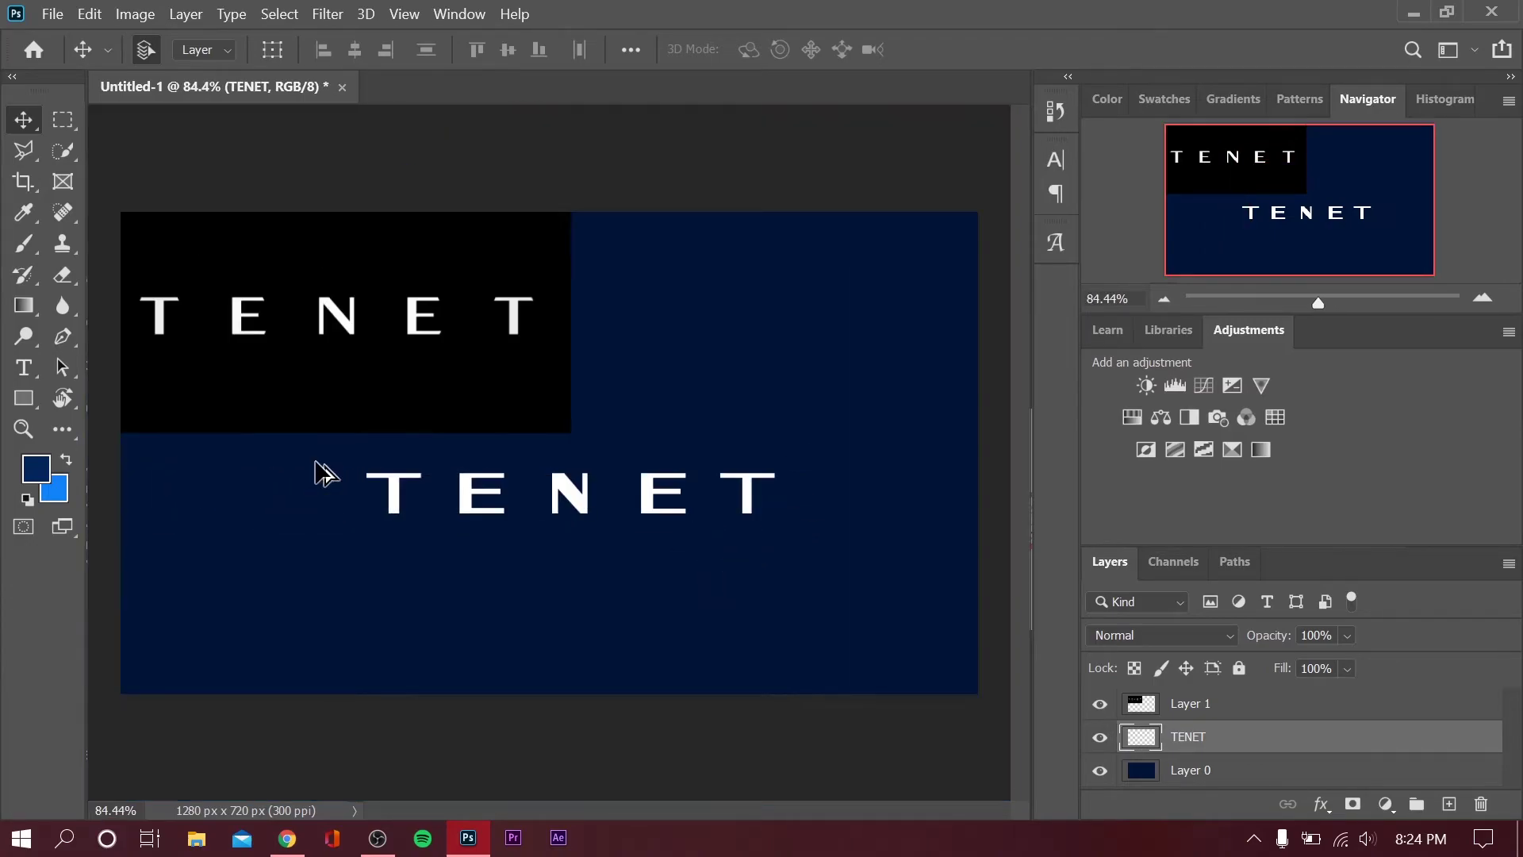
scroll(317, 472, "up", 2)
scroll(322, 474, "down", 3)
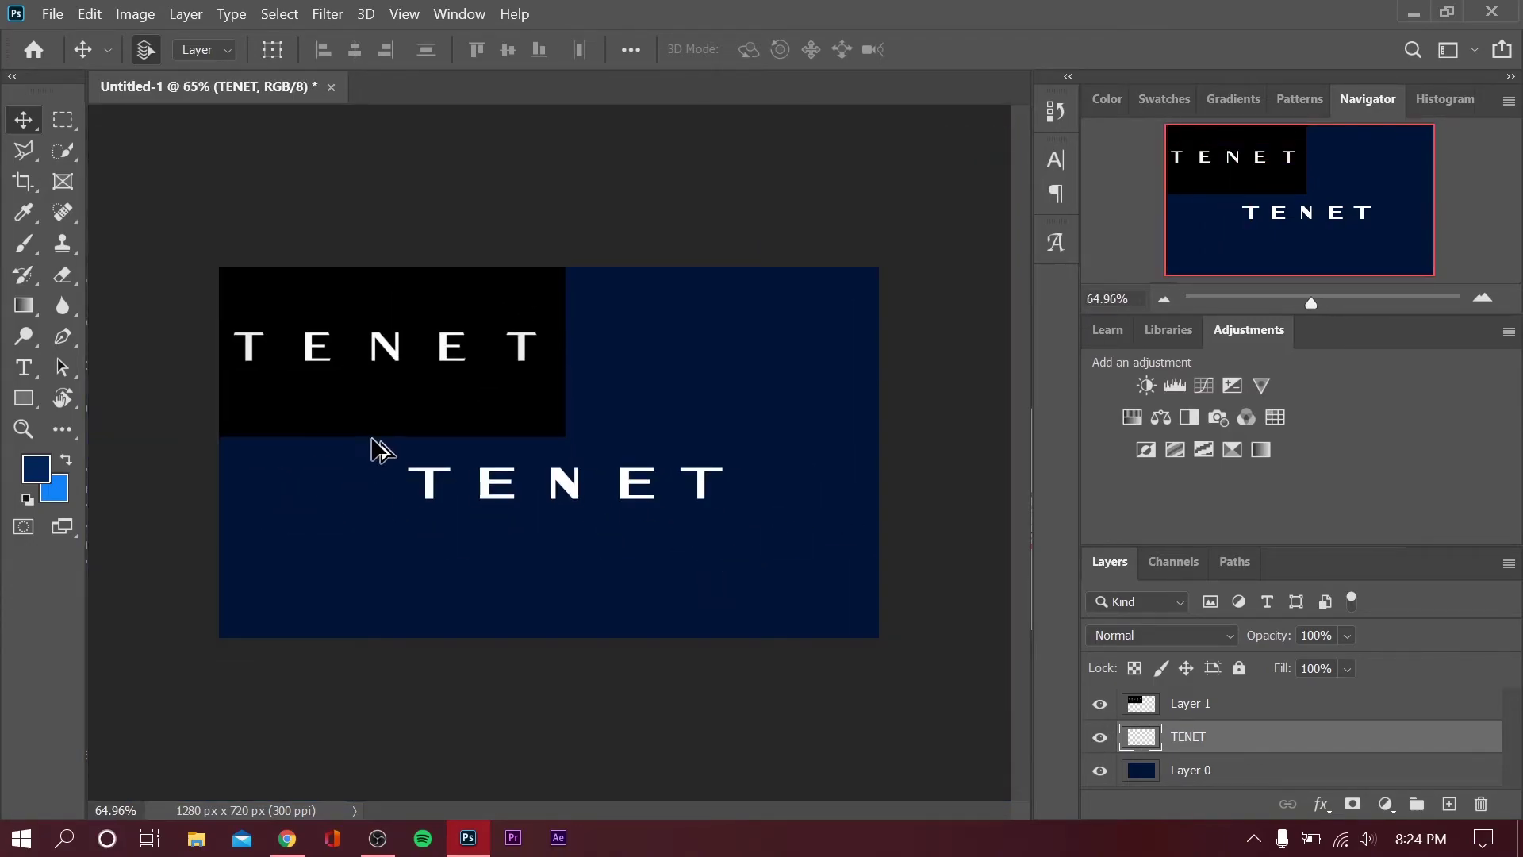
scroll(507, 496, "up", 3)
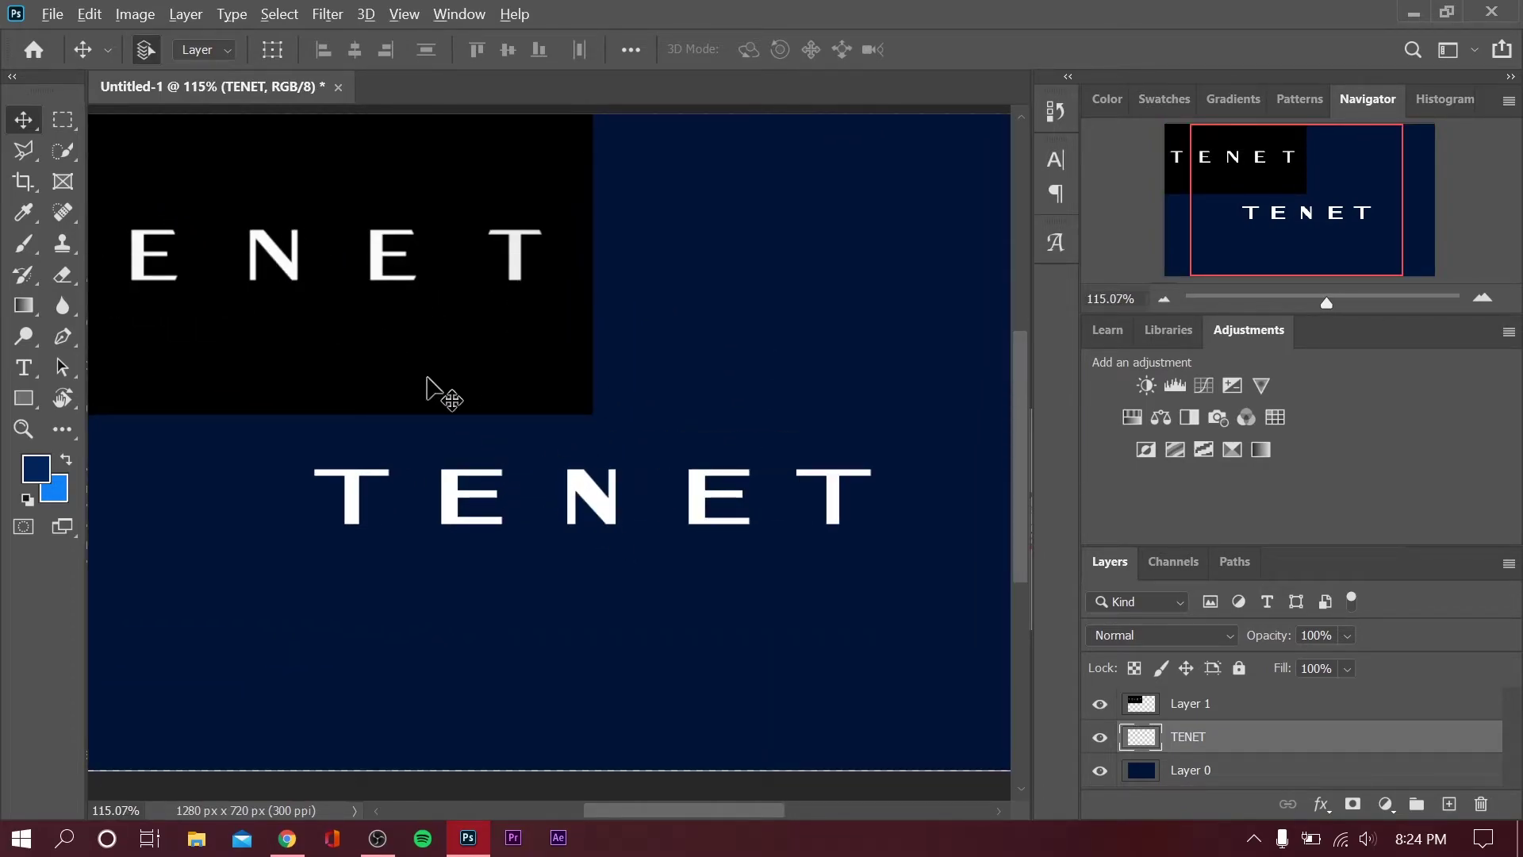
scroll(427, 380, "up", 2)
scroll(731, 567, "up", 3)
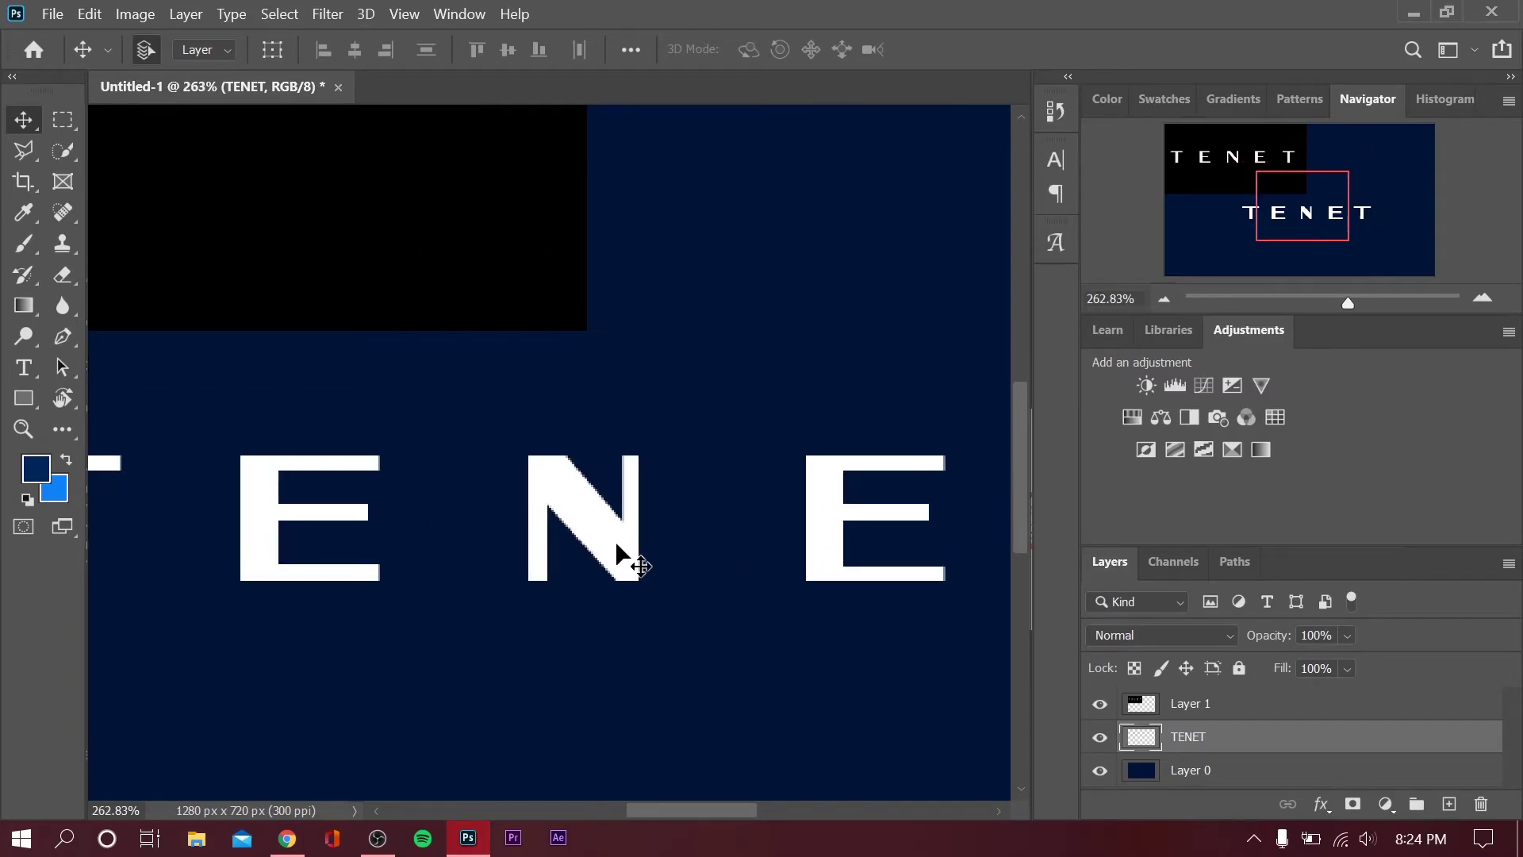
scroll(593, 515, "down", 3)
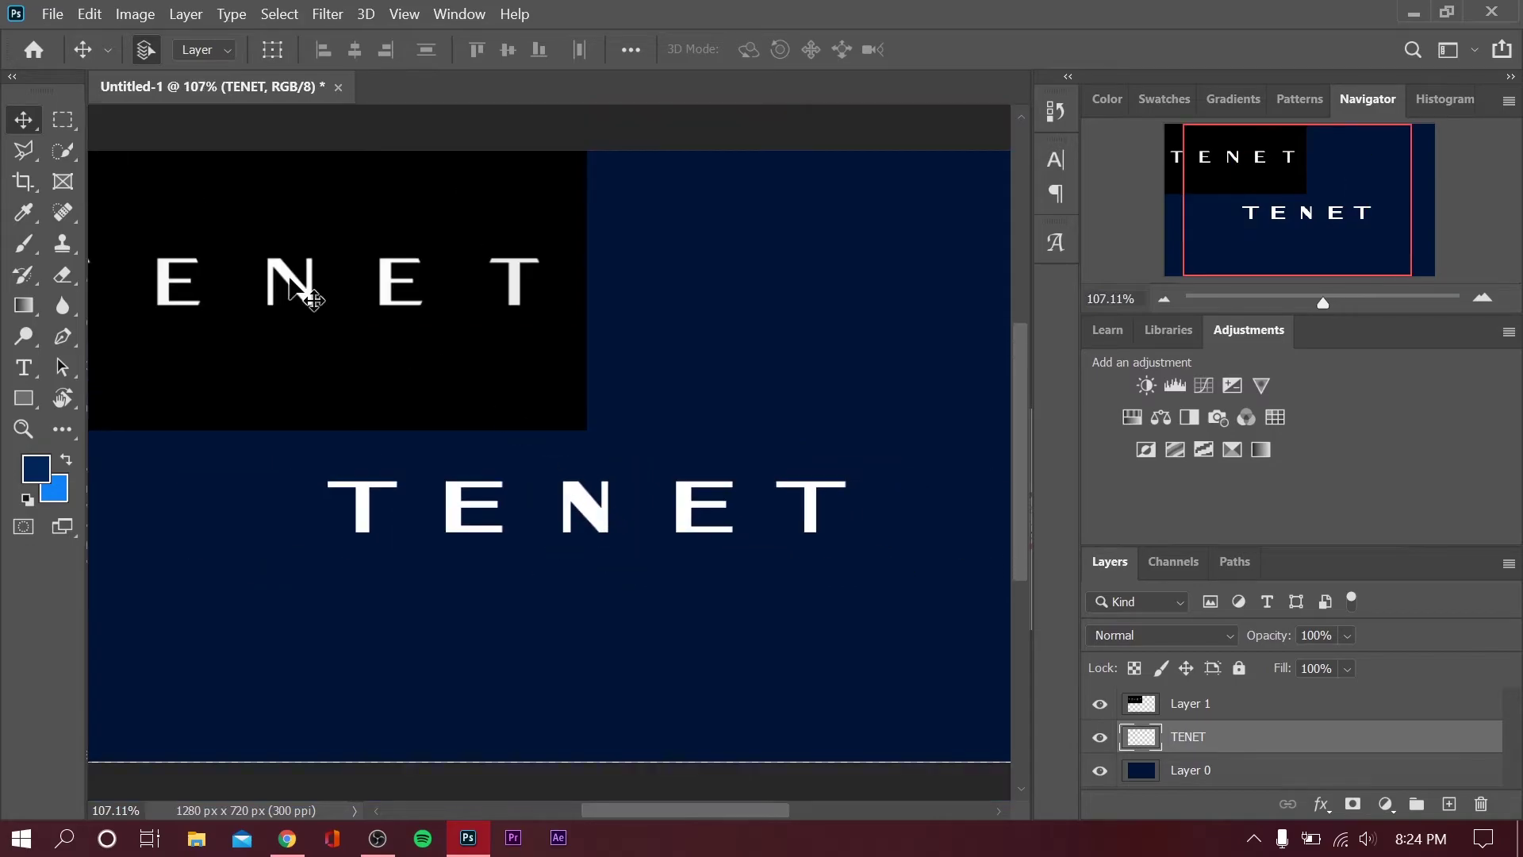
scroll(295, 286, "up", 2)
scroll(295, 286, "up", 1)
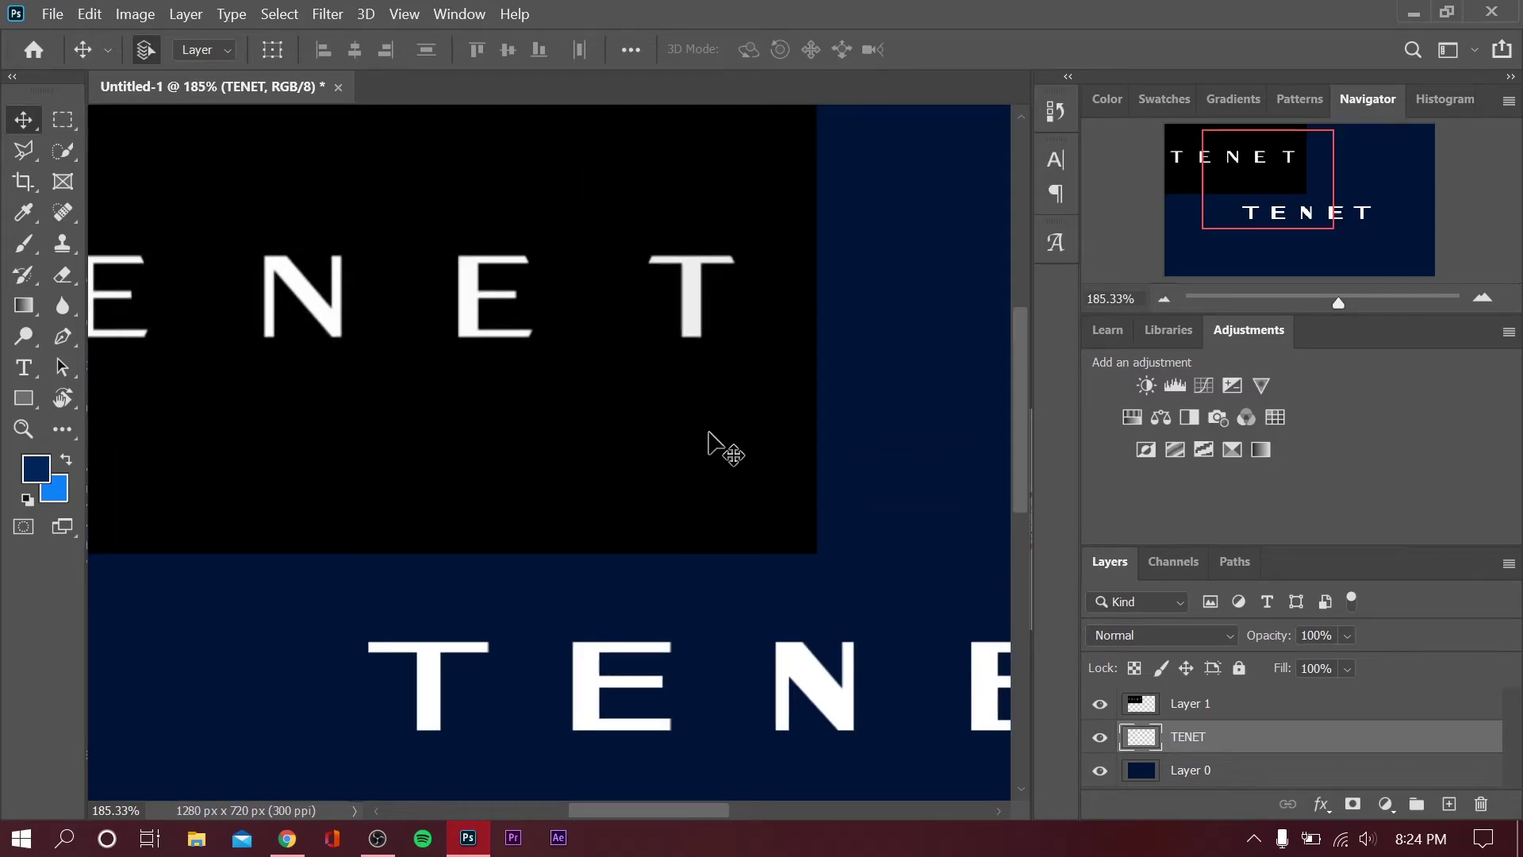
scroll(750, 451, "down", 6)
scroll(641, 486, "up", 1)
scroll(641, 486, "up", 1)
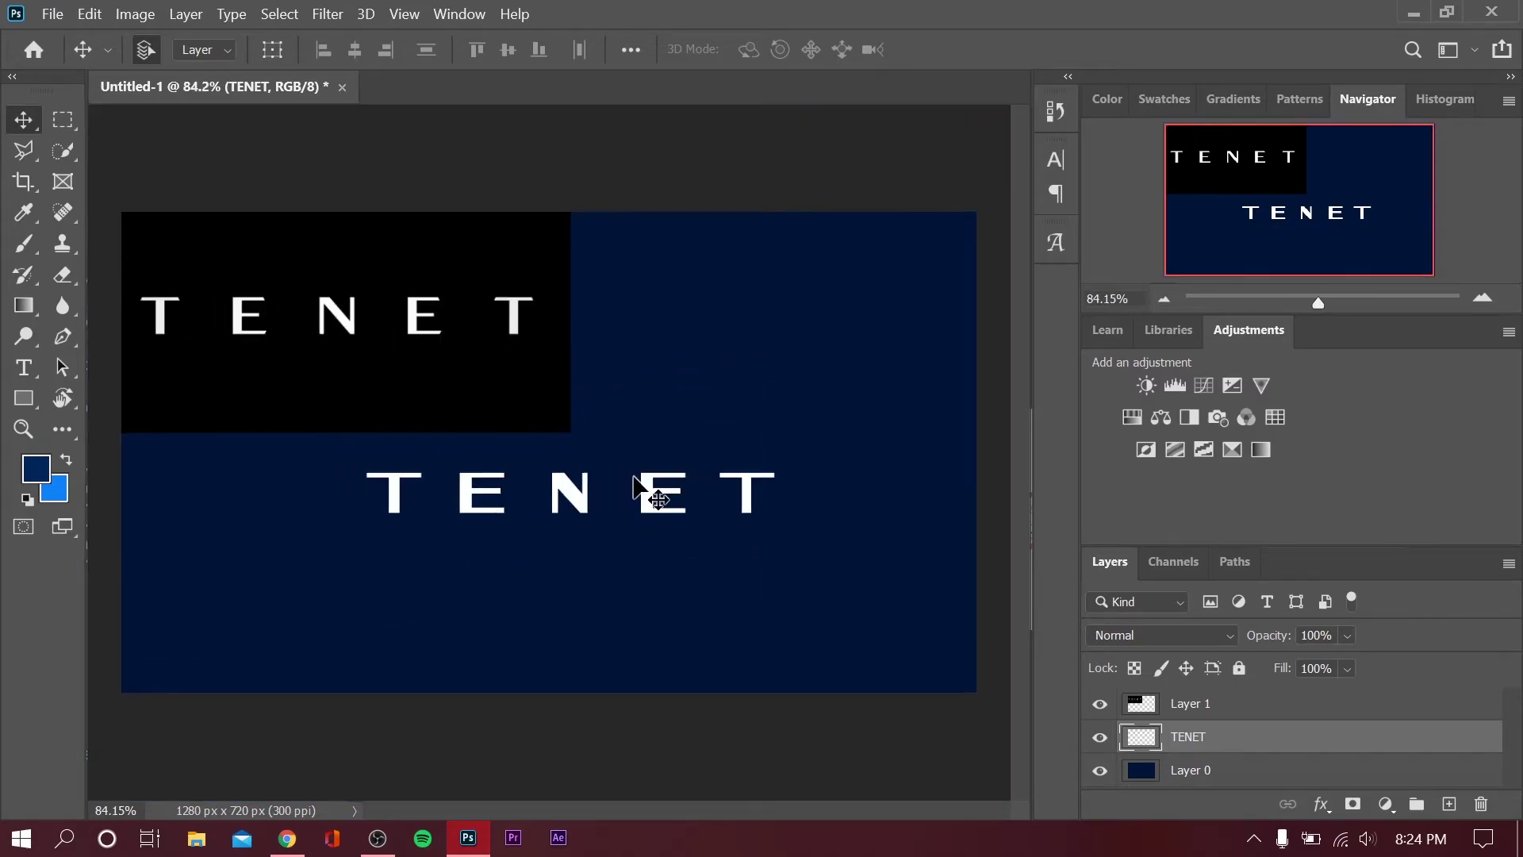
scroll(639, 485, "down", 1)
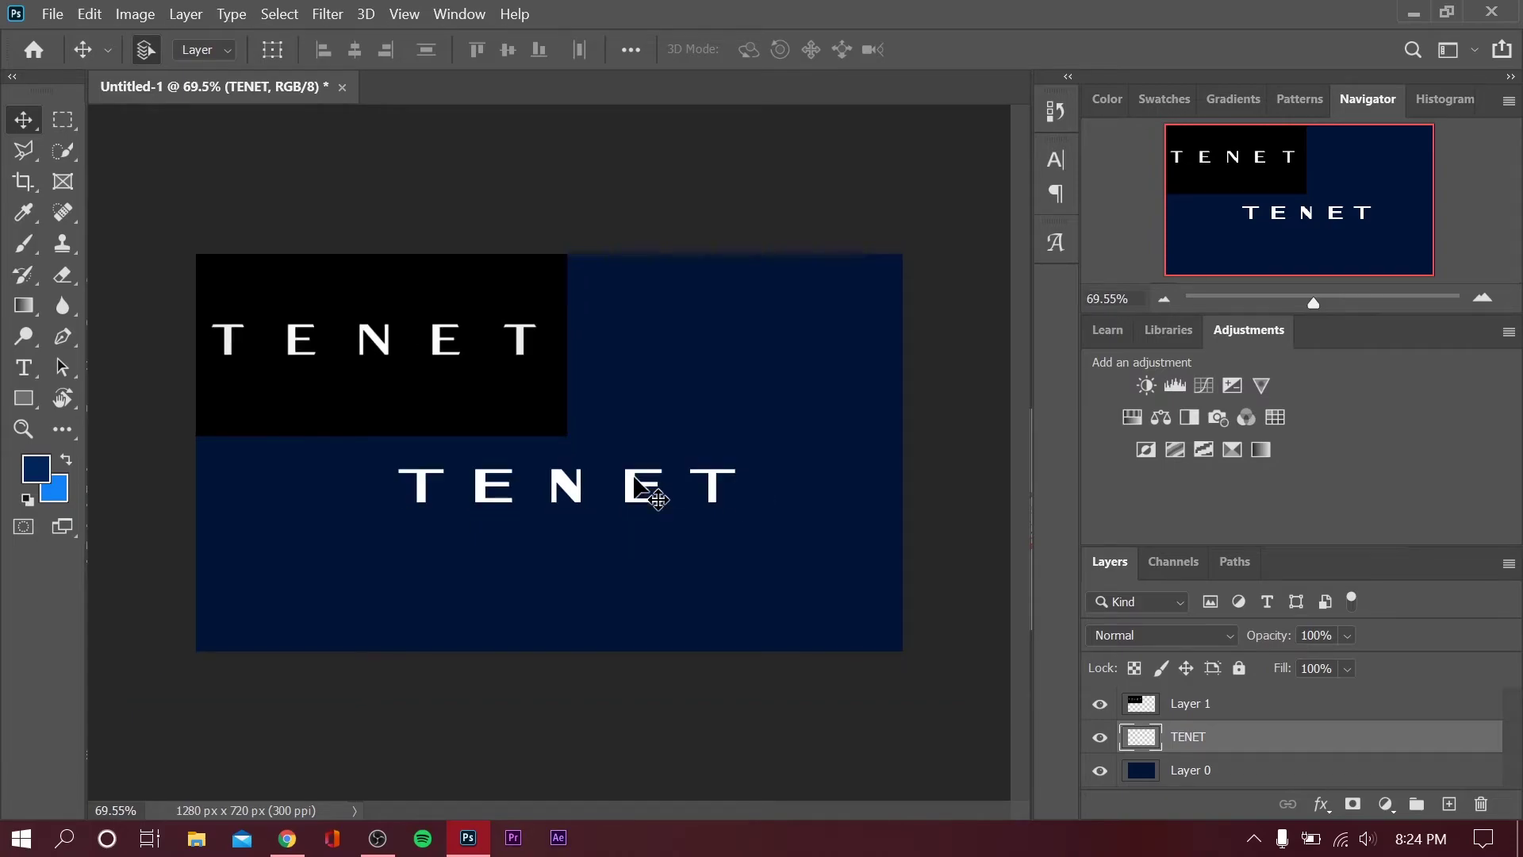
scroll(640, 485, "up", 3)
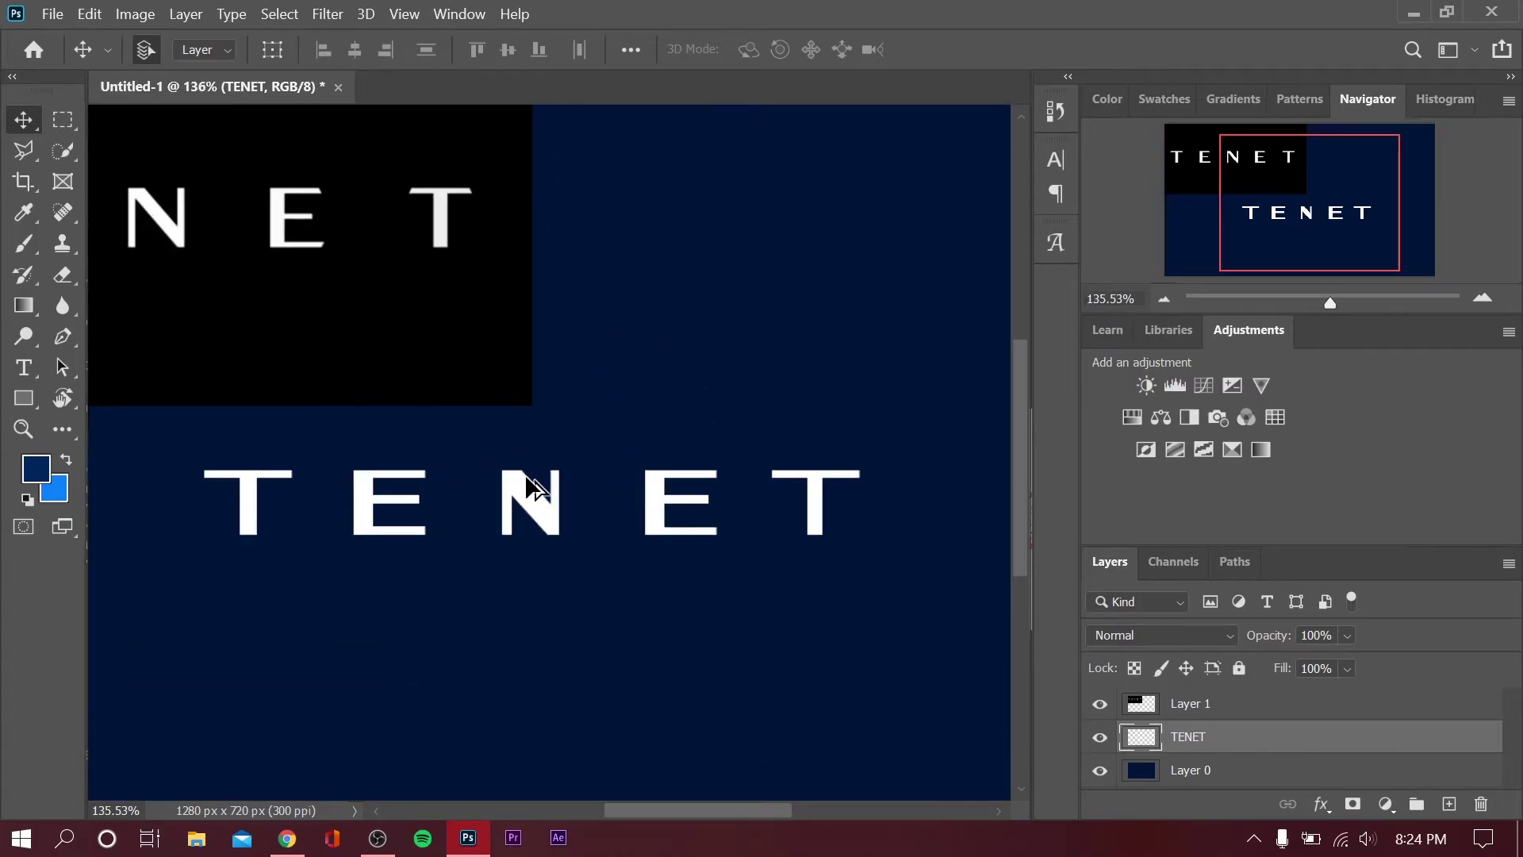
scroll(532, 486, "down", 3)
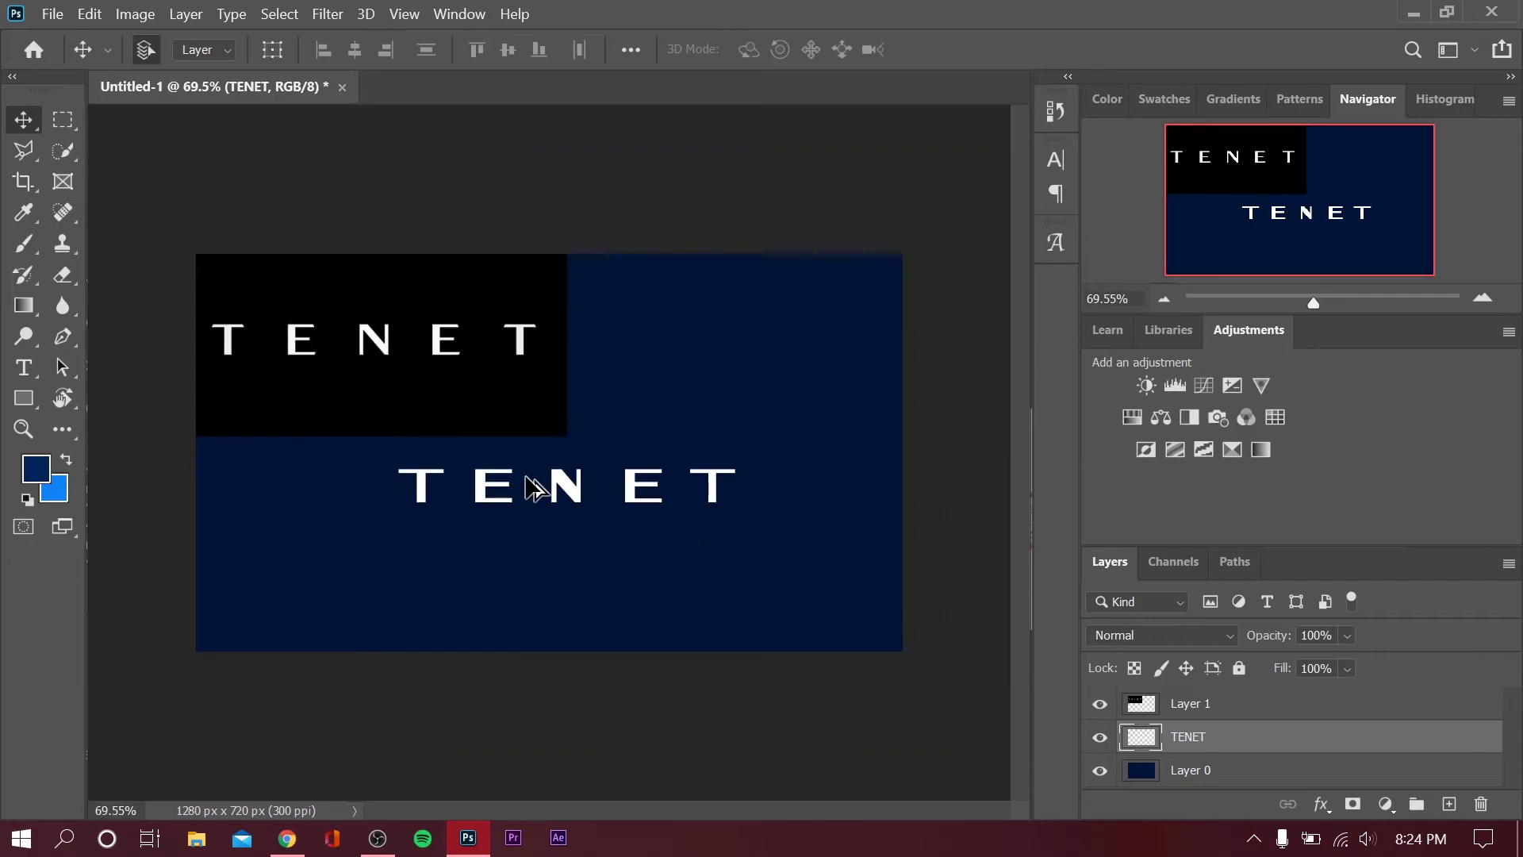
scroll(444, 357, "up", 2)
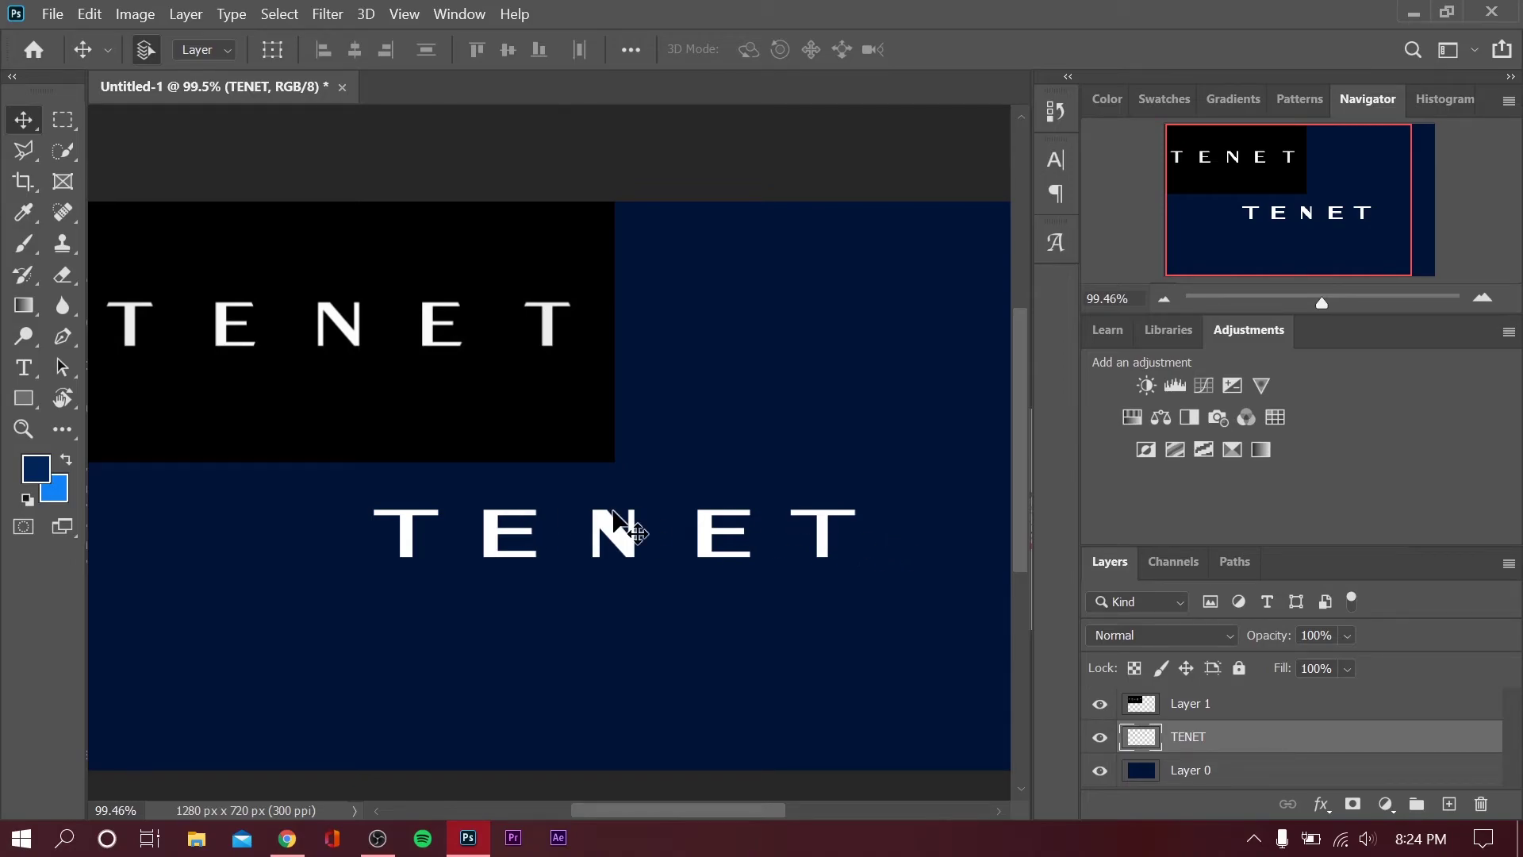
scroll(623, 530, "down", 2)
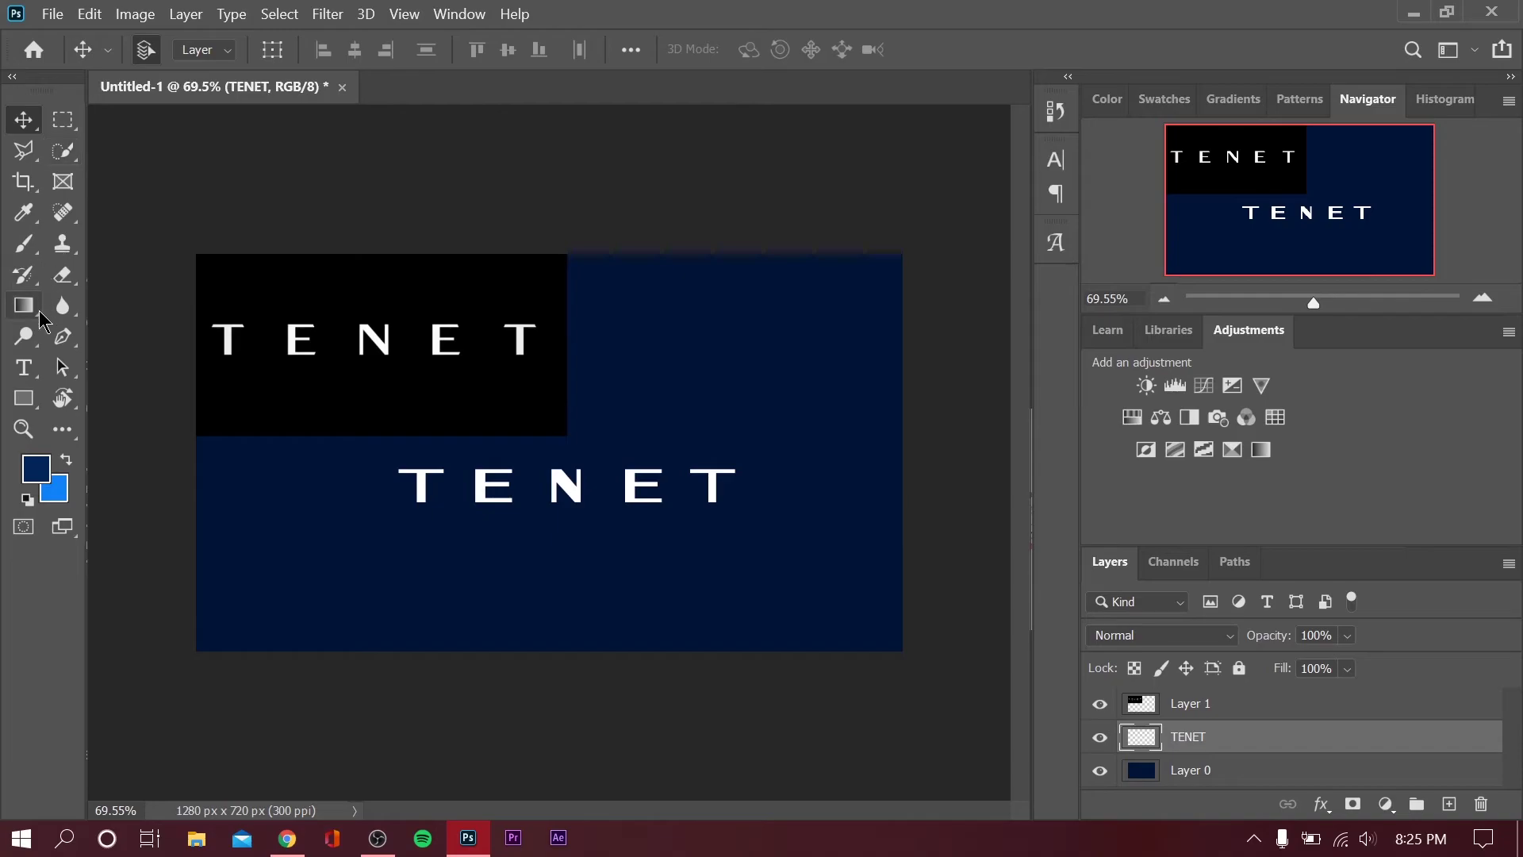
left_click(35, 369)
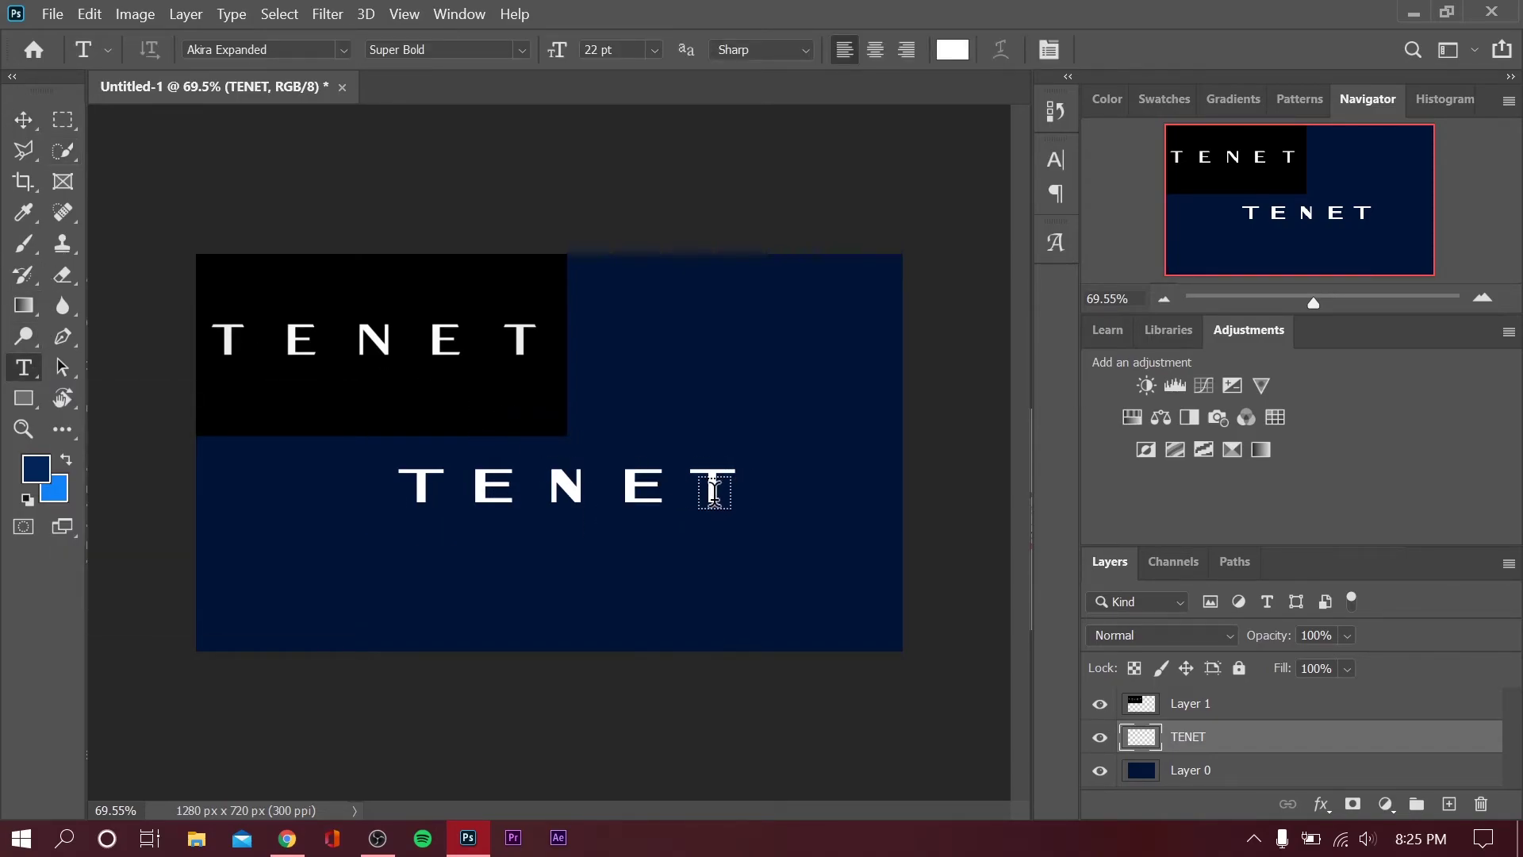
left_click(24, 120)
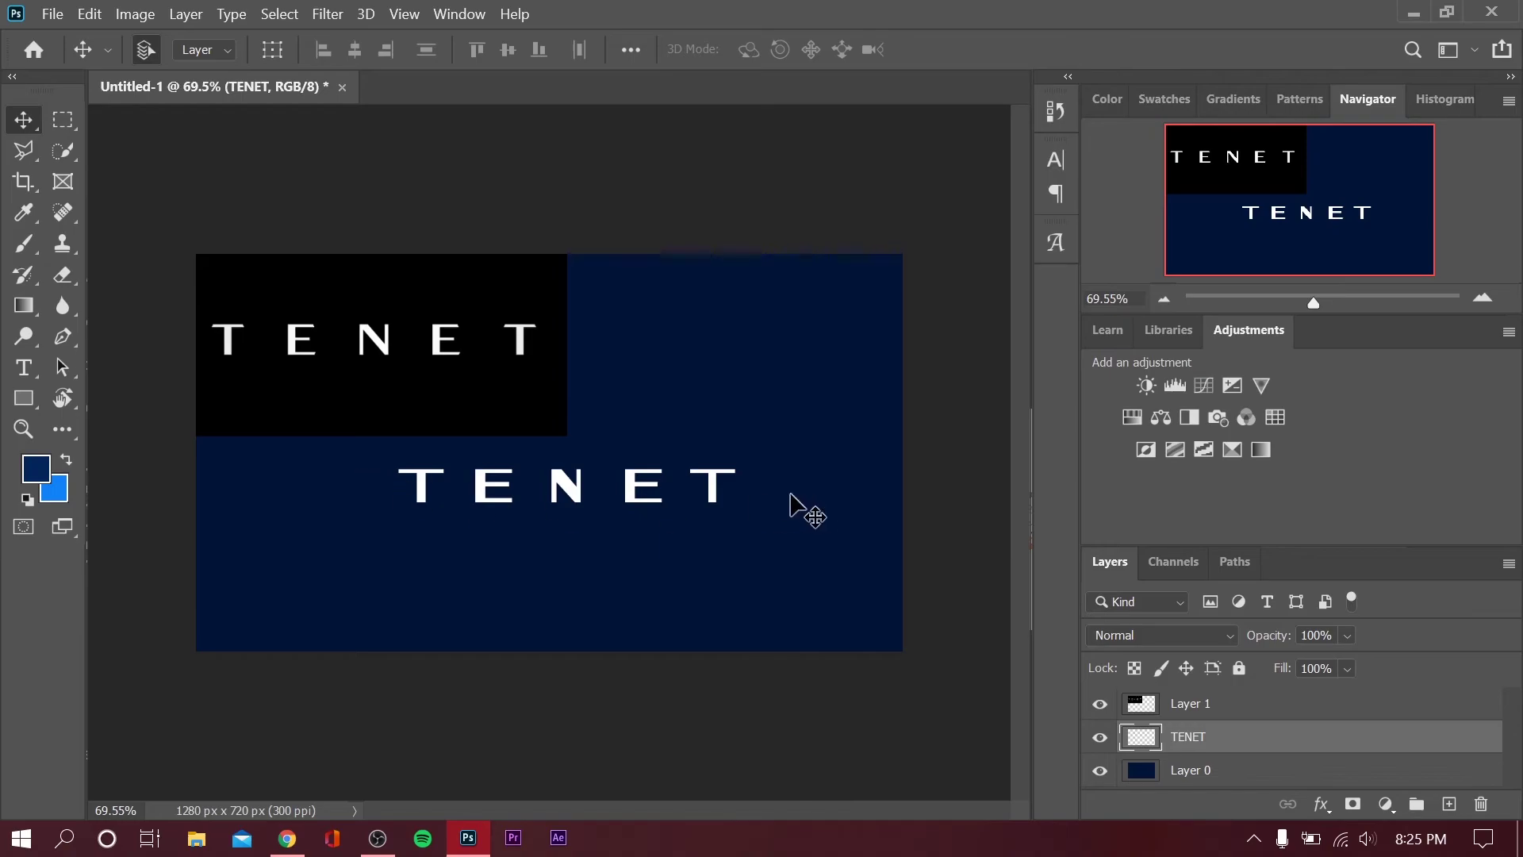
scroll(662, 494, "up", 1)
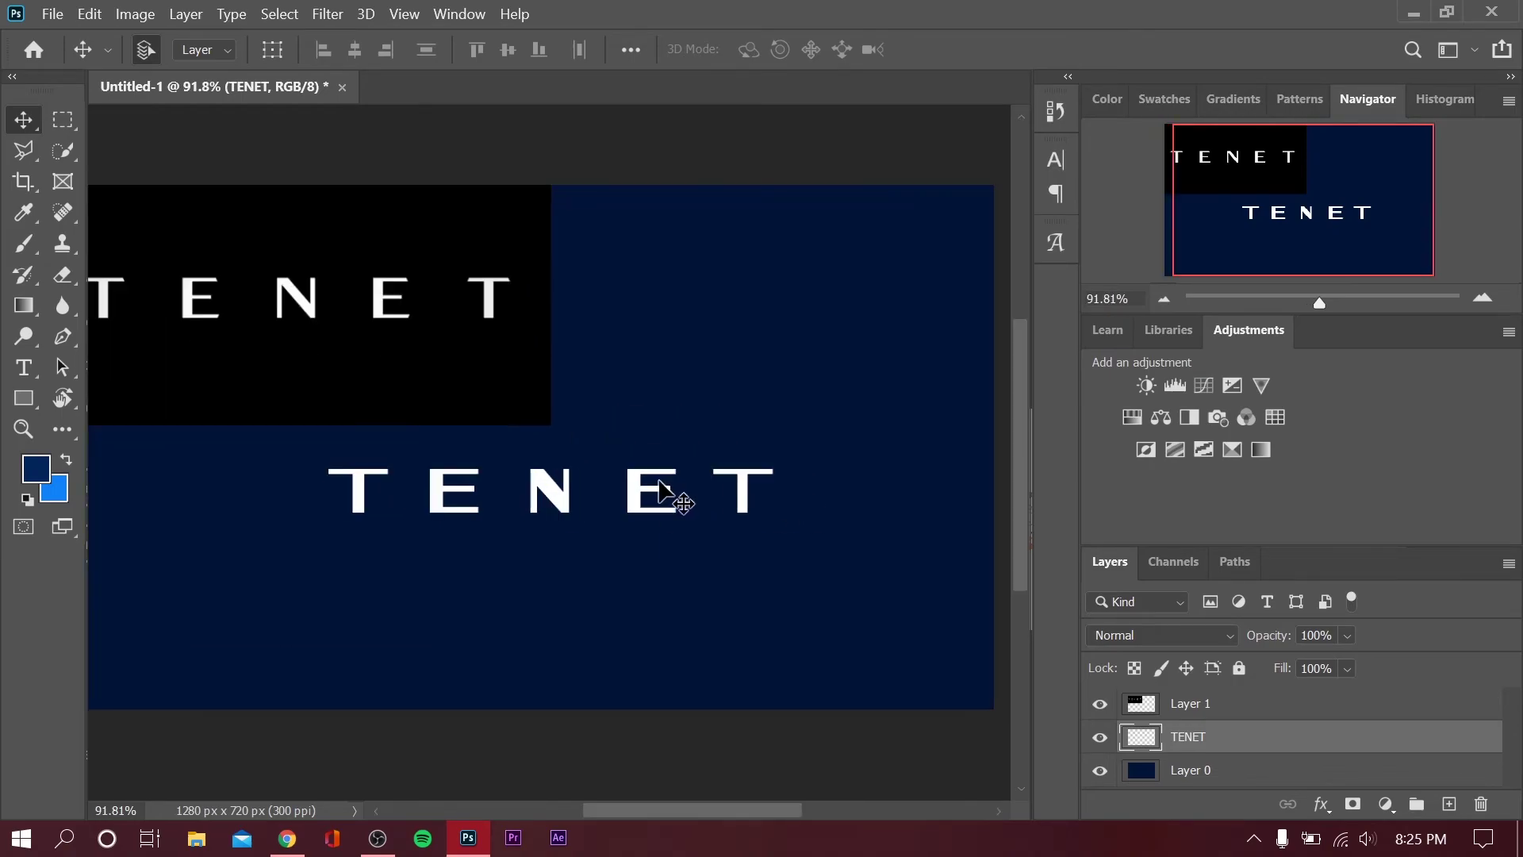